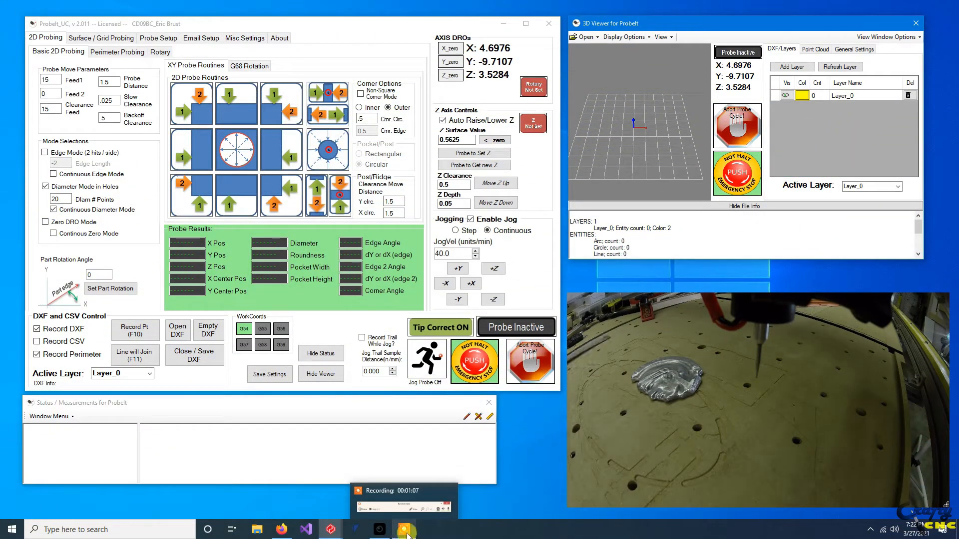
# Review the XY, XZ and YZ perimeter probing routines and the surface/grid probing settings, and return to basic 2D probing.
pyautogui.moveTo(142, 25); pyautogui.dragTo(141, 24)
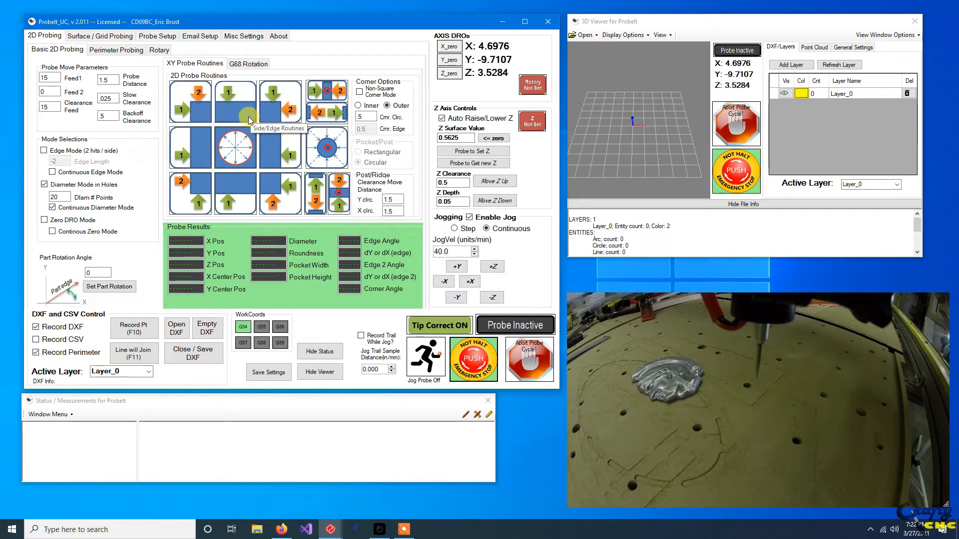
pyautogui.click(118, 51)
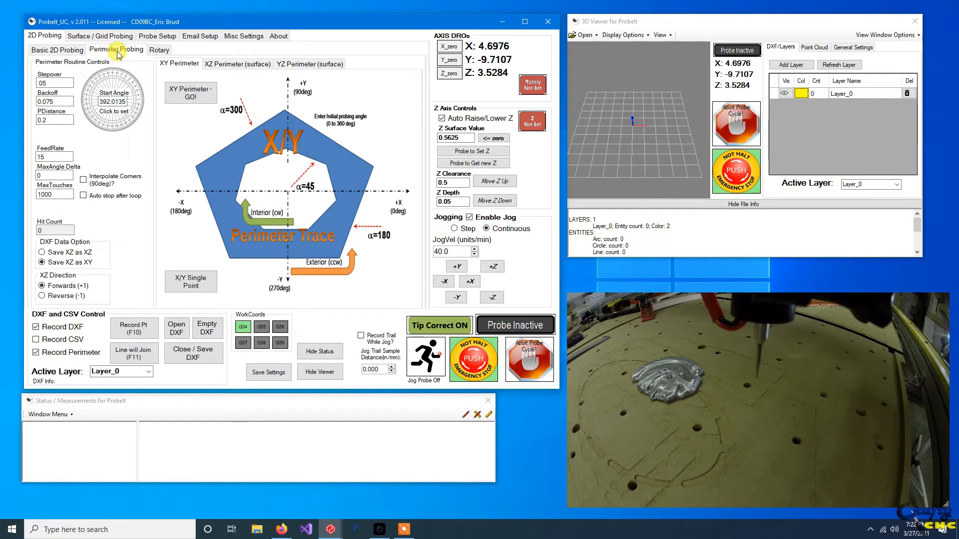
pyautogui.click(229, 68)
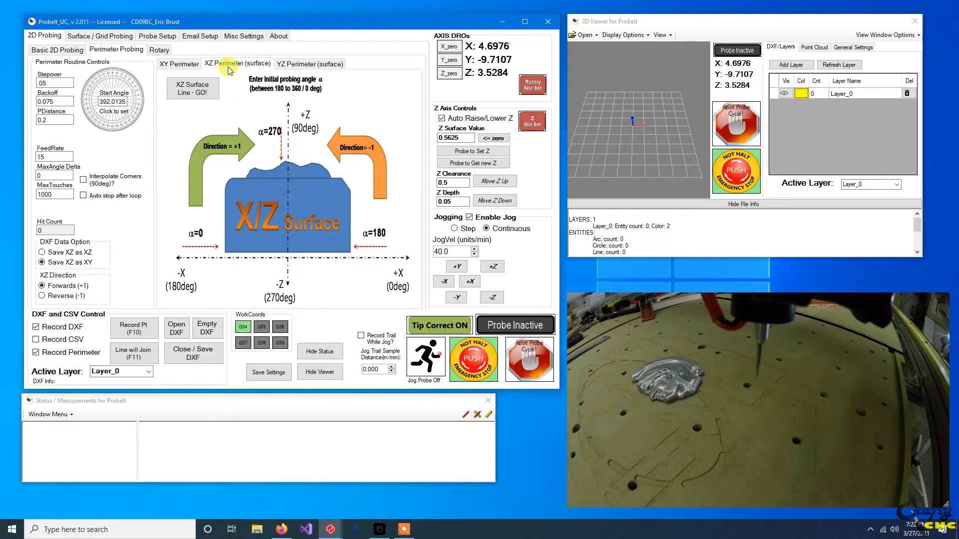
pyautogui.click(298, 65)
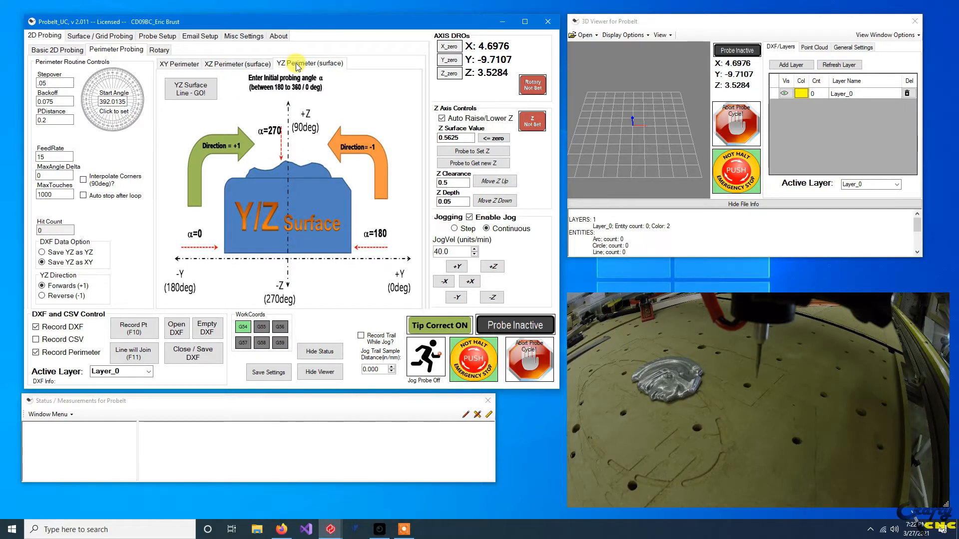
pyautogui.click(174, 66)
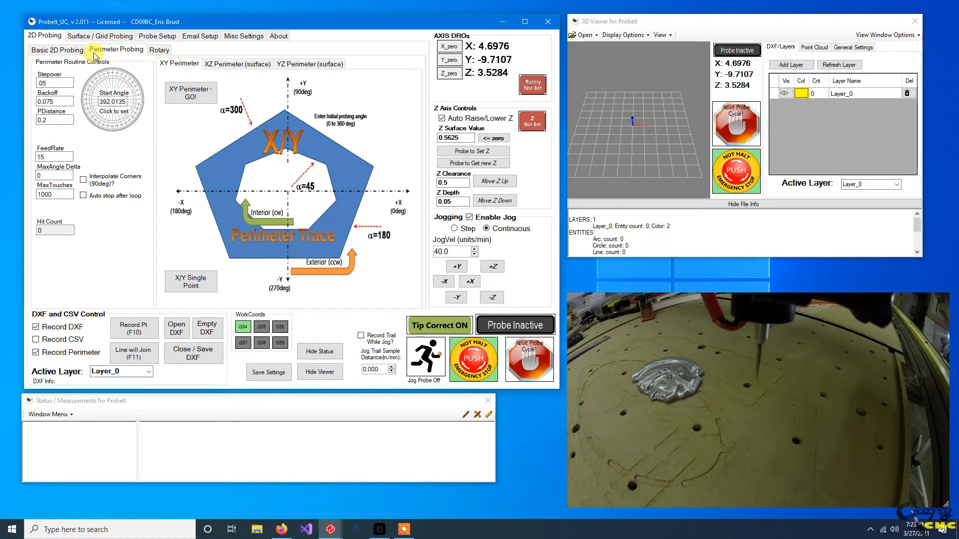
pyautogui.click(82, 36)
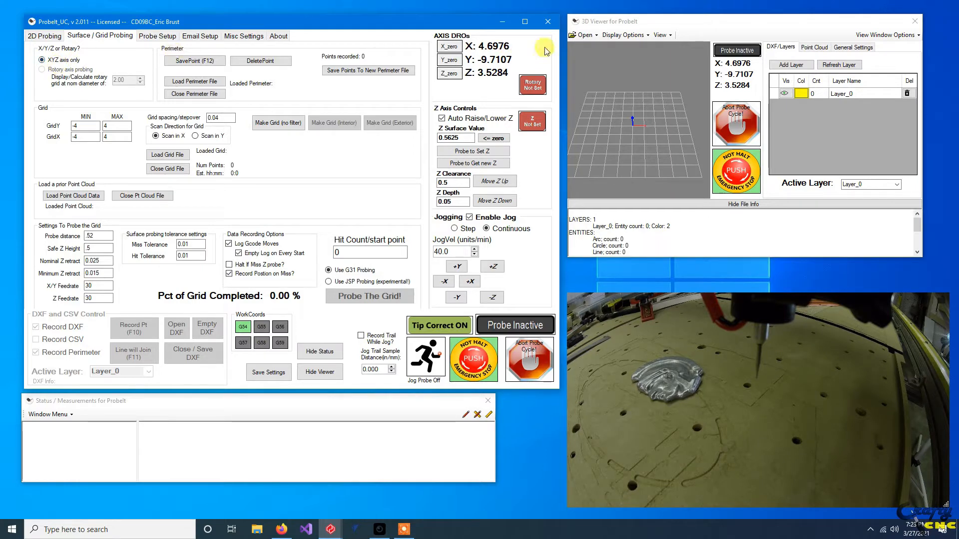
pyautogui.click(60, 37)
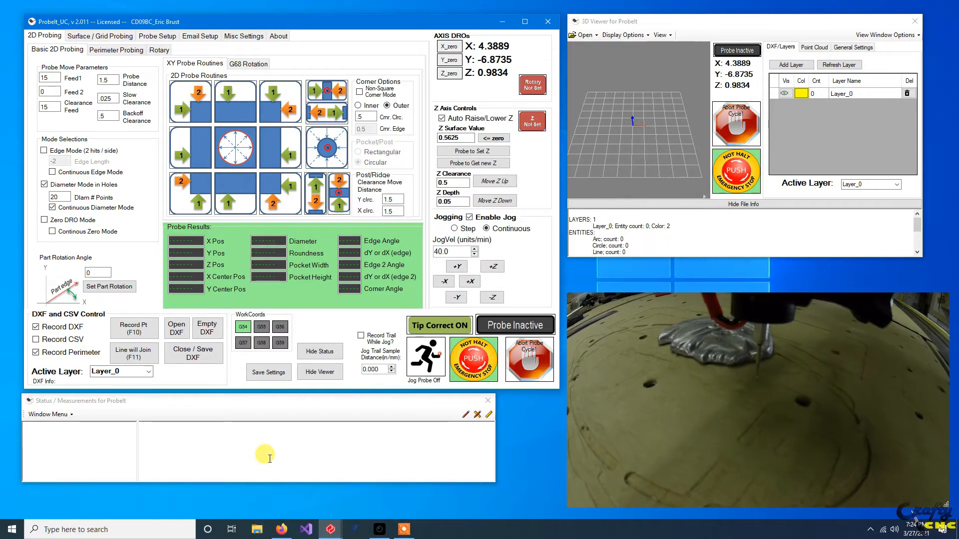
# Zero the X and Y axes at the current position and probe to set Z with a surface value of 0.000.
pyautogui.click(442, 50)
pyautogui.click(453, 61)
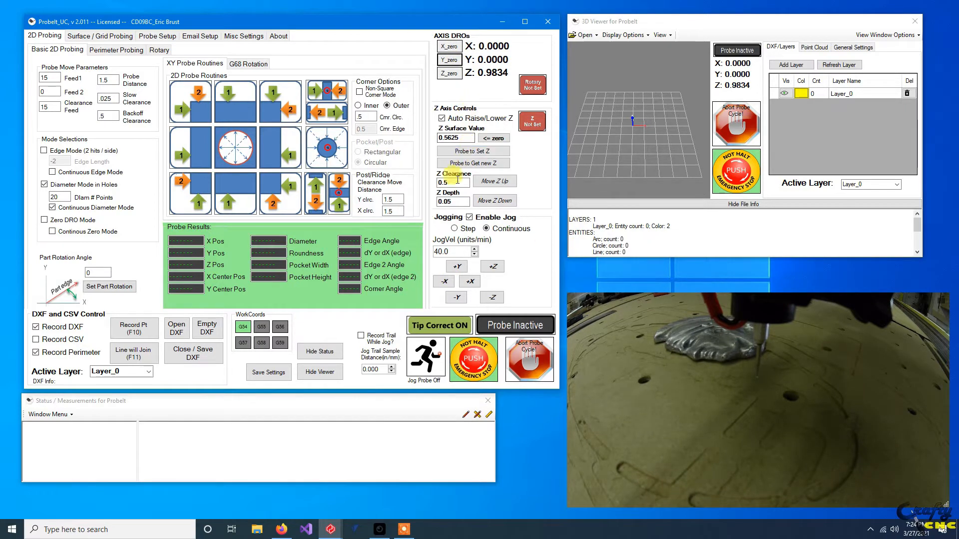
pyautogui.doubleClick(452, 138)
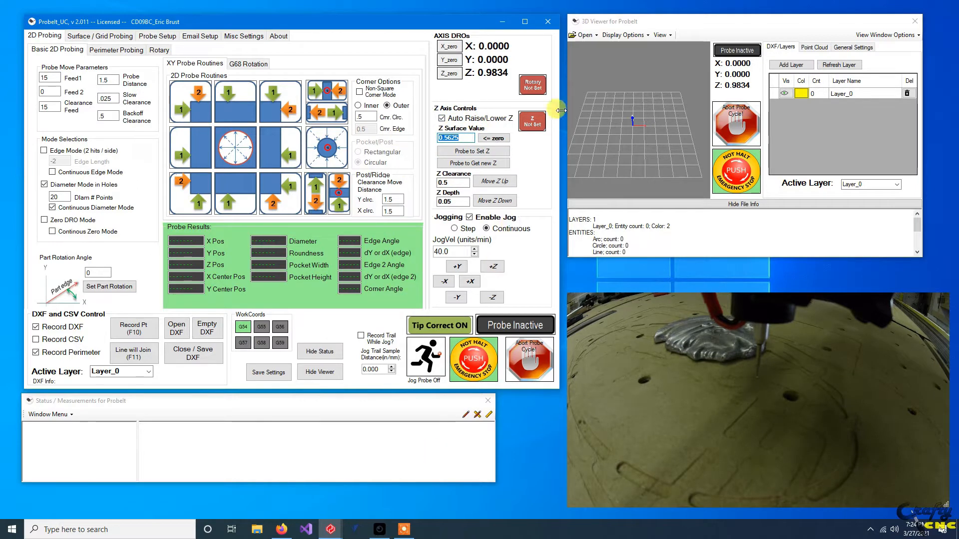
pyautogui.click(483, 151)
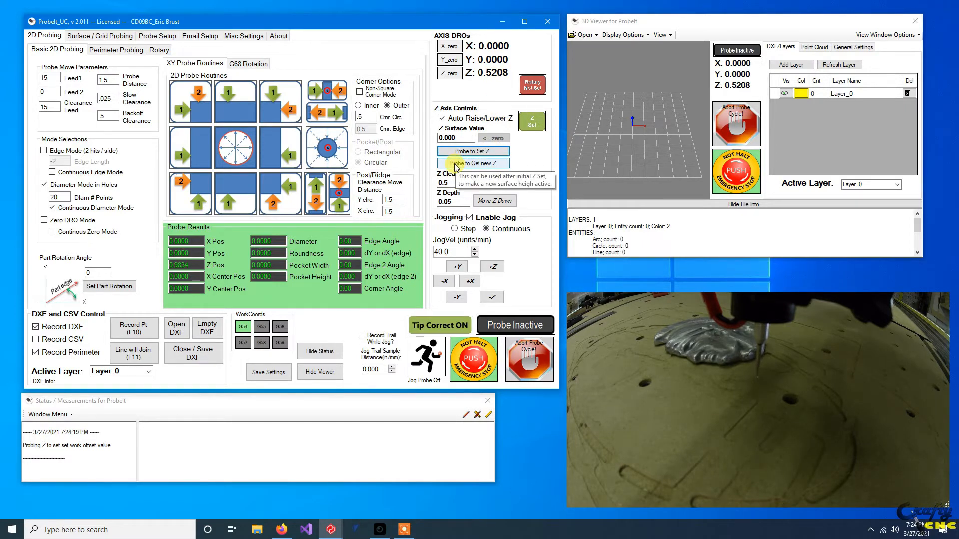
# Jog the probe in +Y to about 0.755 and set the surface grid's minimum Y and X to 0.
pyautogui.press('Up')
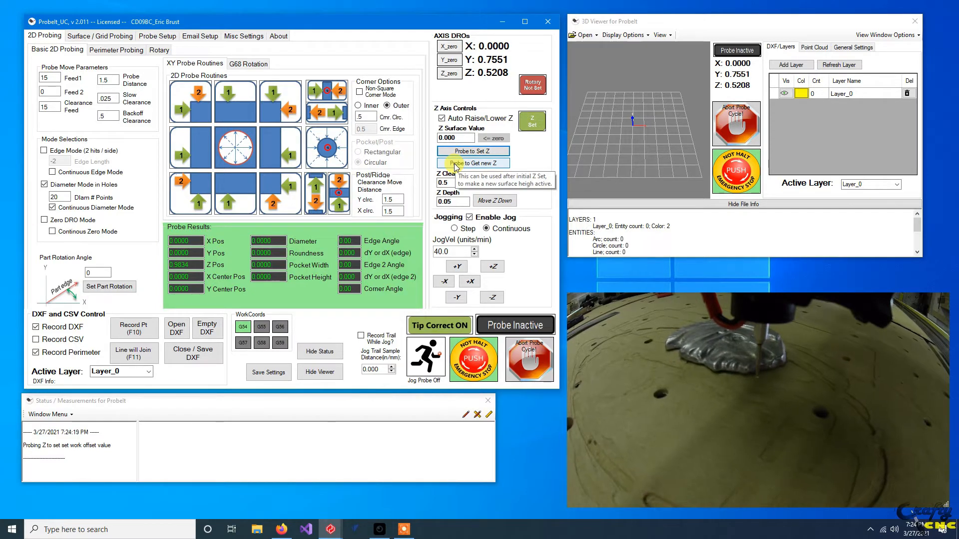
pyautogui.click(98, 38)
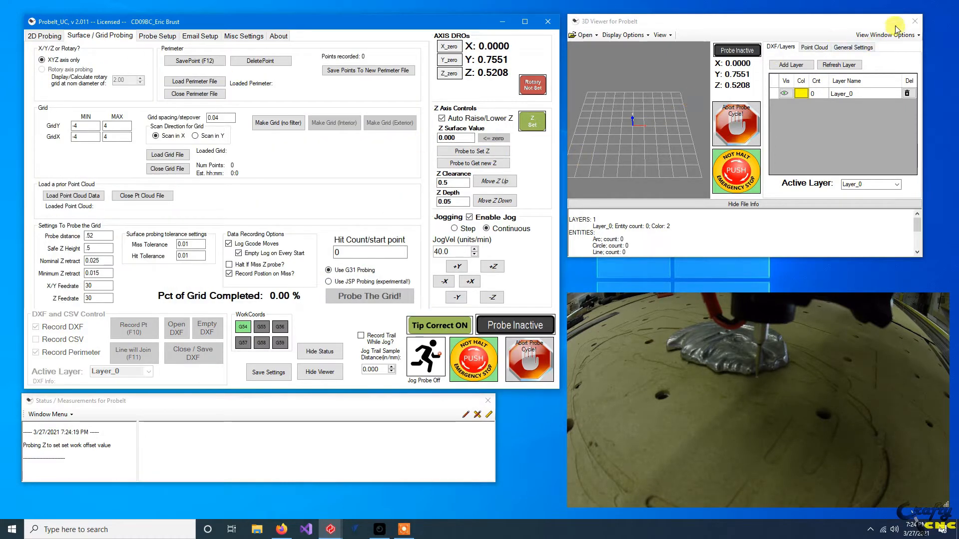
pyautogui.doubleClick(86, 127)
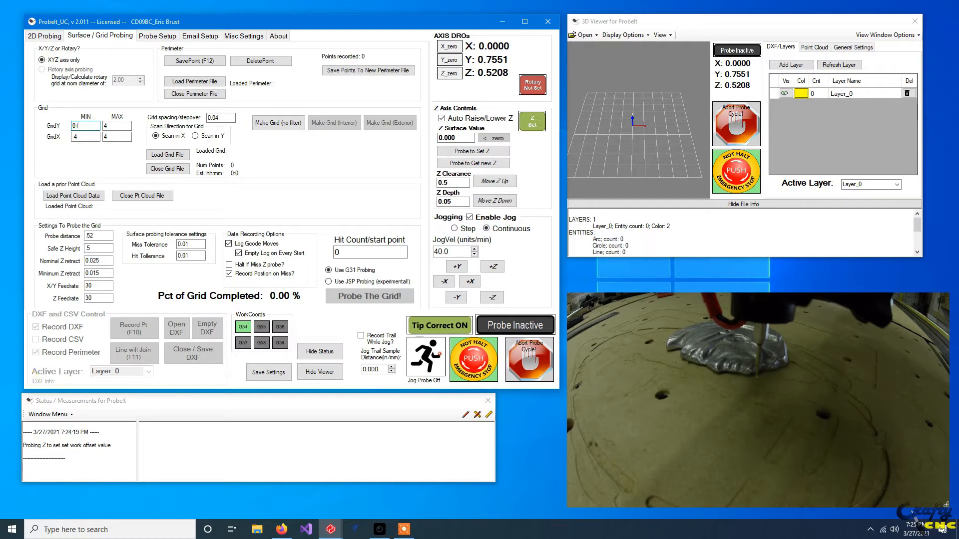
pyautogui.click(78, 136)
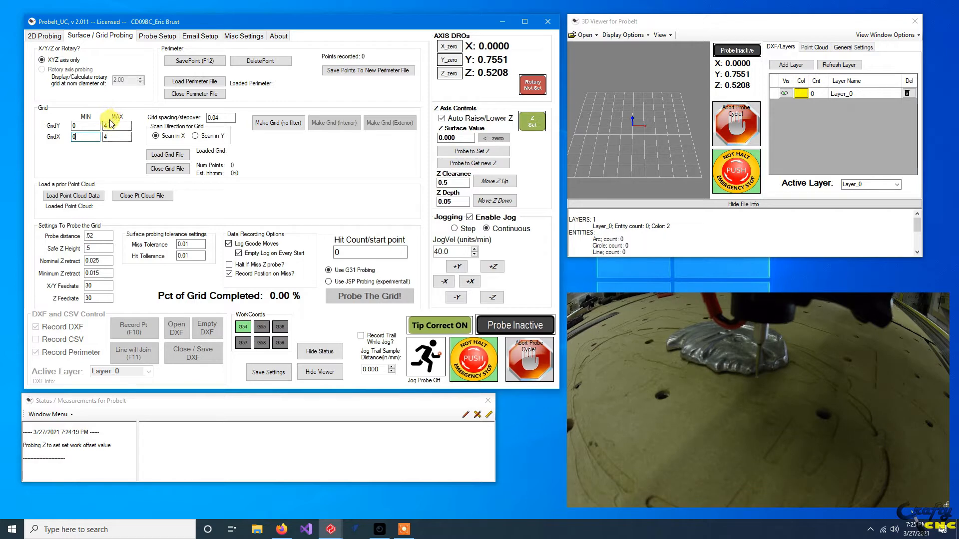
# Generate an unfiltered probing grid scanned in X with 0.04 spacing and save it as Grid.grid.
pyautogui.click(278, 125)
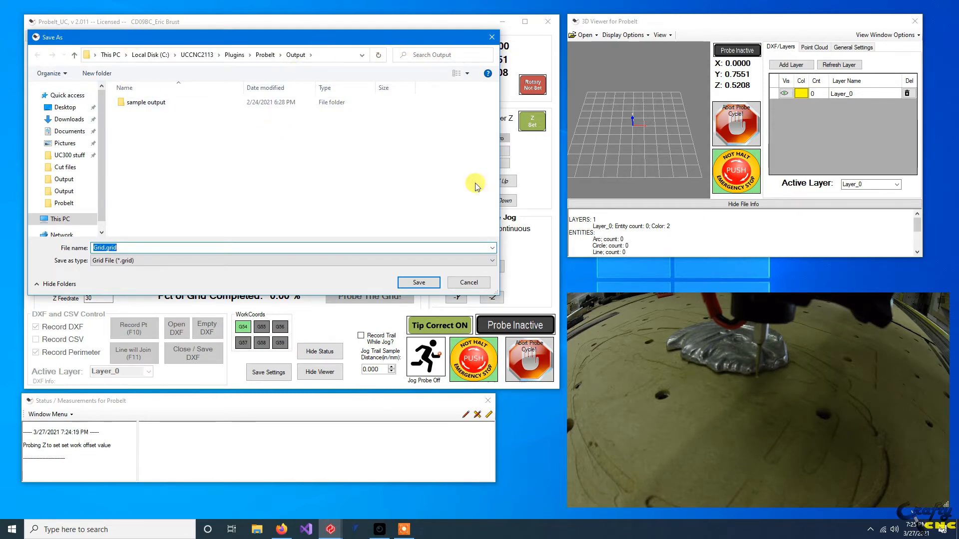
pyautogui.click(428, 283)
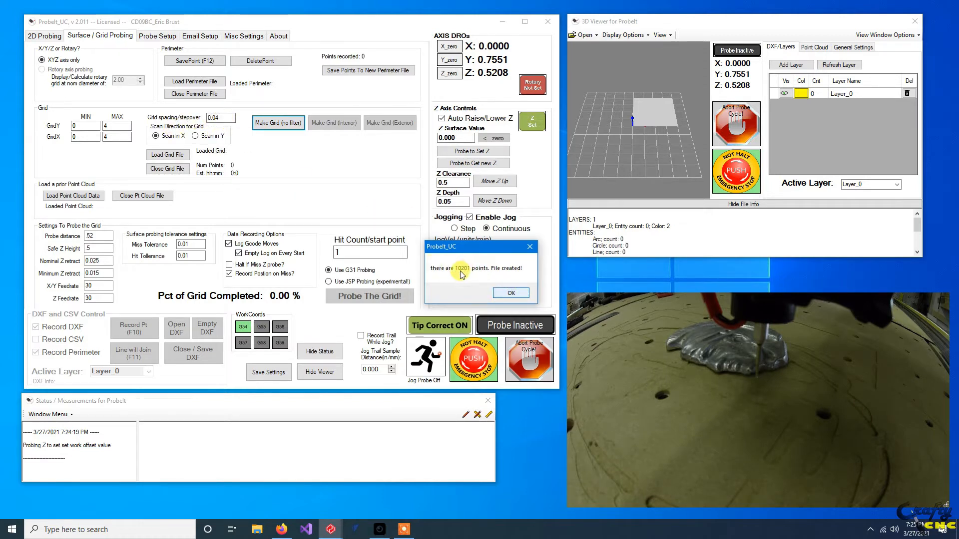
pyautogui.click(506, 293)
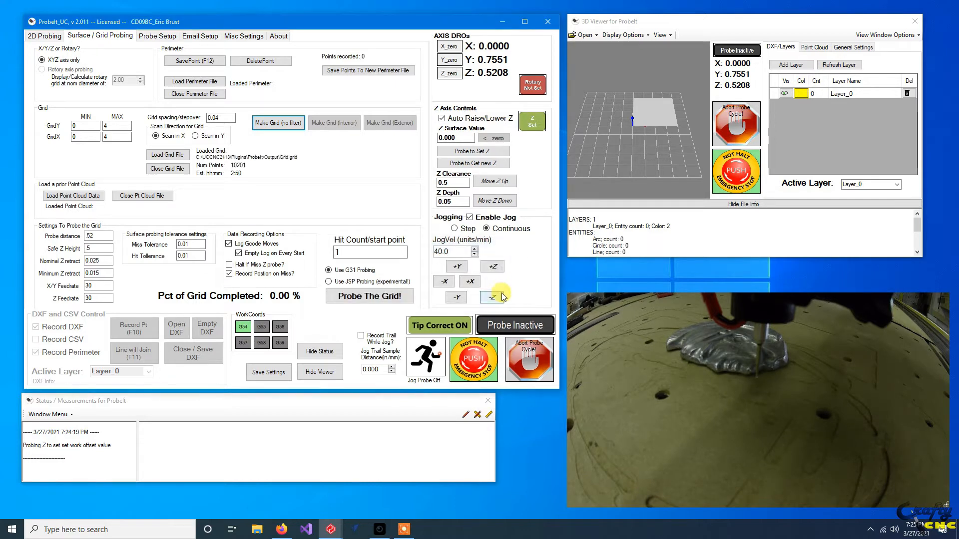
# Switch the scan direction to Y and regenerate the unfiltered grid, deleting the old grid file and saving the new one as Grid.grid.
pyautogui.click(221, 118)
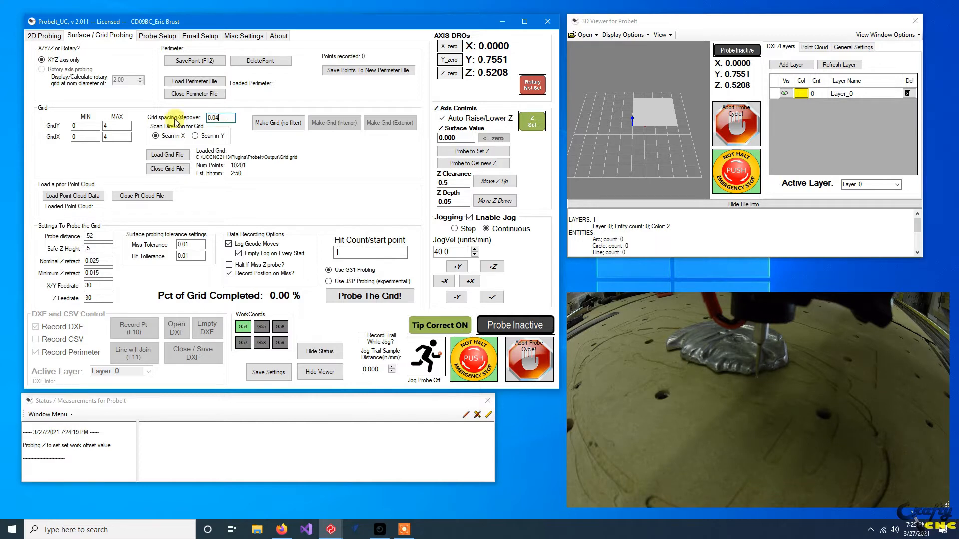
pyautogui.scroll(3, 628, 102)
pyautogui.scroll(2, 663, 120)
pyautogui.moveTo(680, 132); pyautogui.dragTo(656, 173)
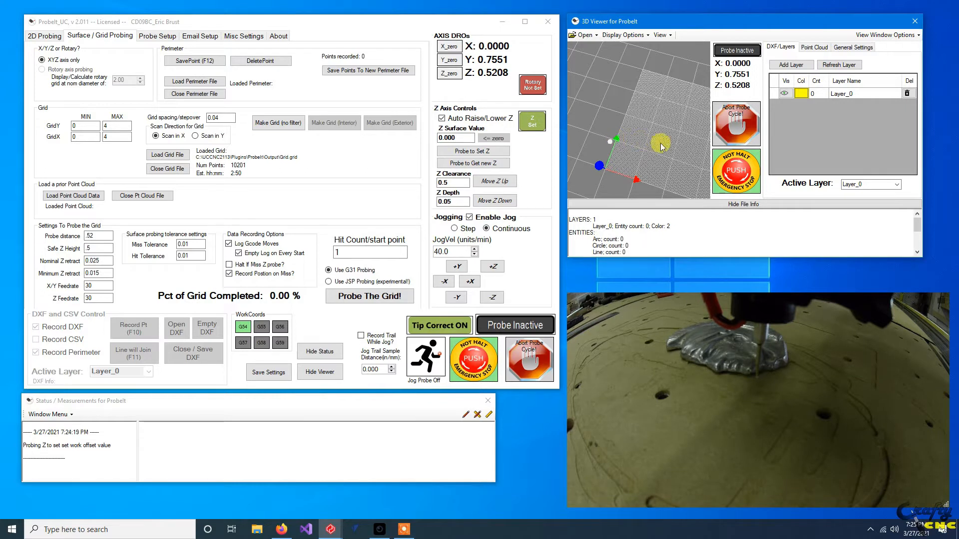
pyautogui.click(206, 136)
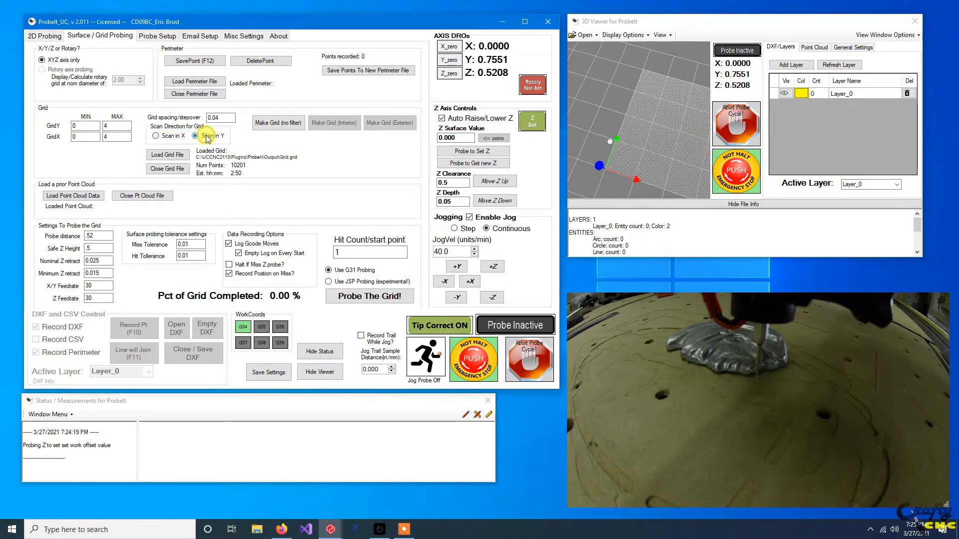
pyautogui.click(275, 123)
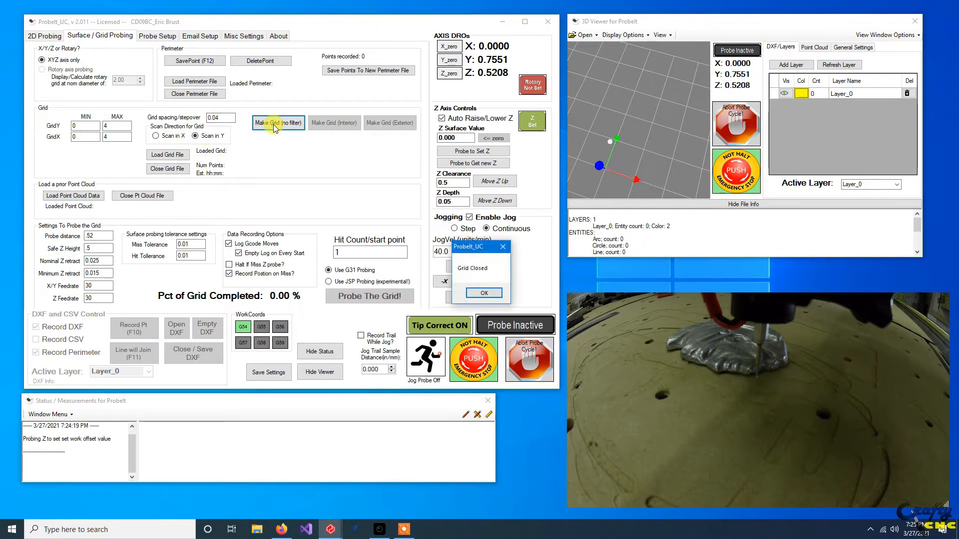
pyautogui.click(487, 294)
pyautogui.click(465, 292)
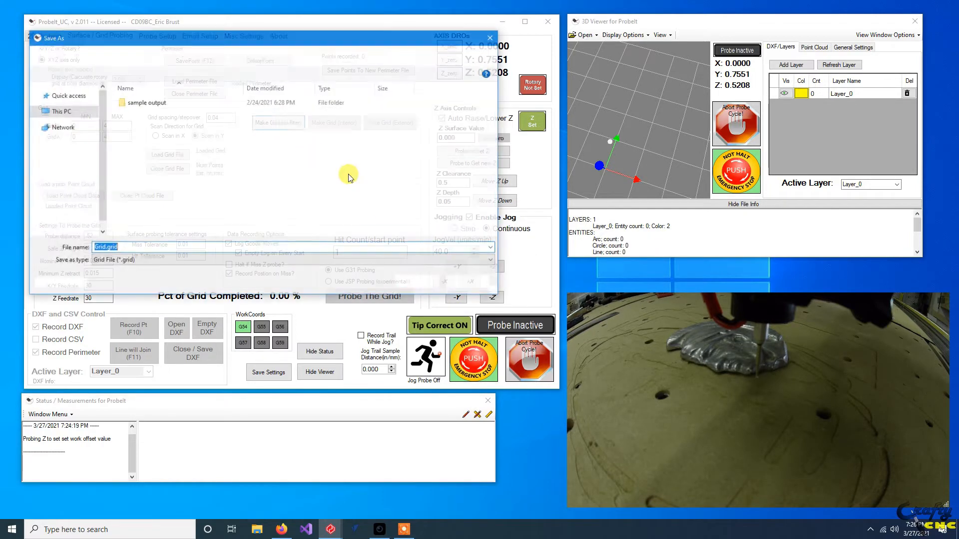
pyautogui.click(418, 287)
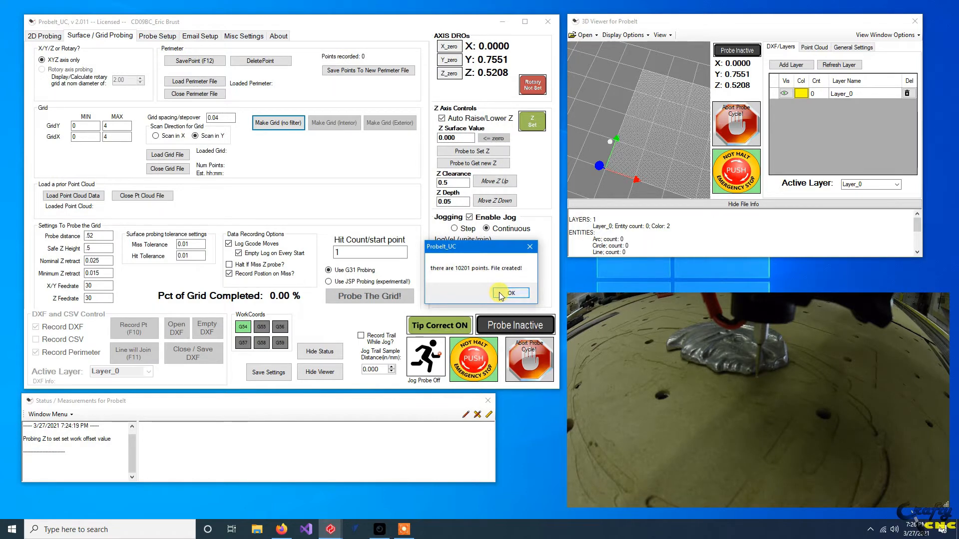
pyautogui.click(501, 295)
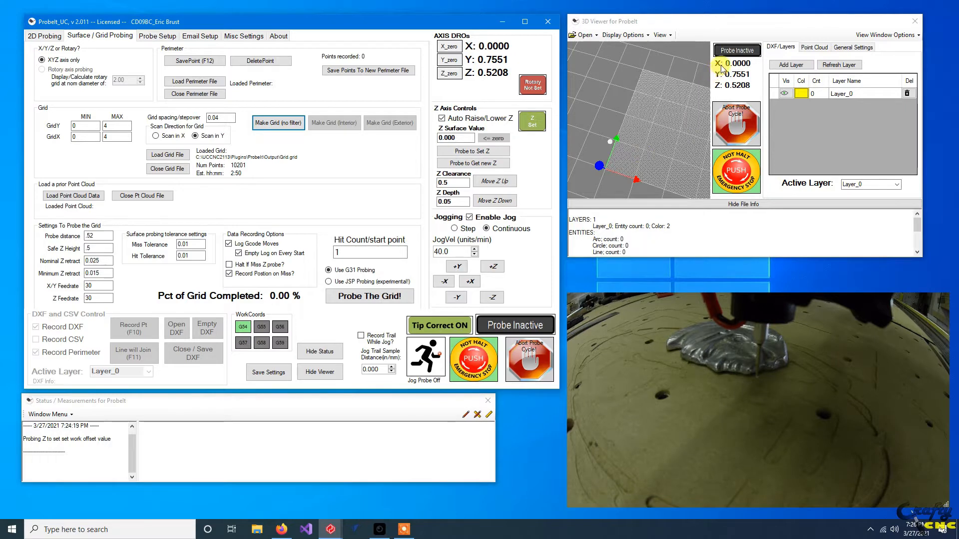
# Jog the probe past the far side of the part to about X 3.768, Y 4.849 to check the grid coverage.
pyautogui.scroll(-2, 675, 150)
pyautogui.moveTo(673, 154); pyautogui.dragTo(644, 151, button='right')
pyautogui.moveTo(644, 157); pyautogui.dragTo(673, 152)
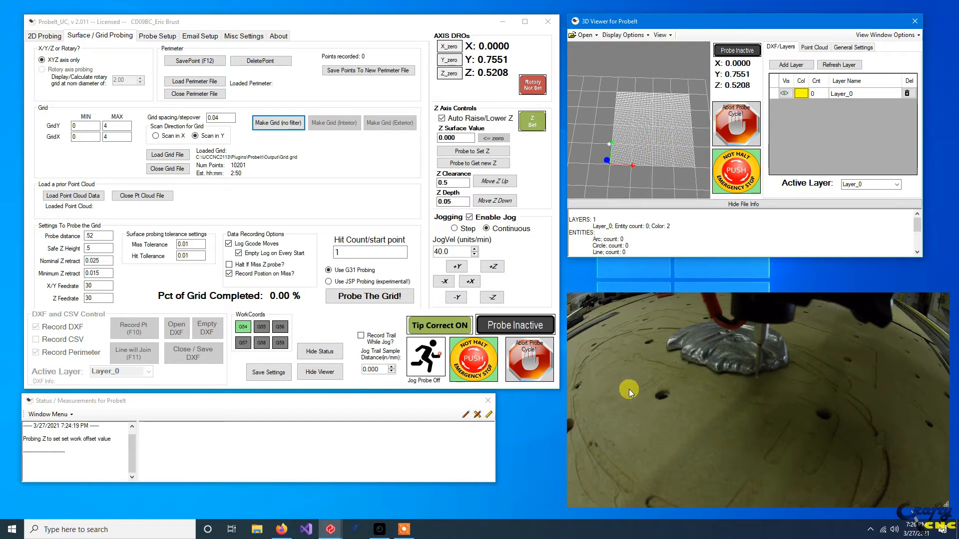
pyautogui.moveTo(629, 179); pyautogui.dragTo(611, 99)
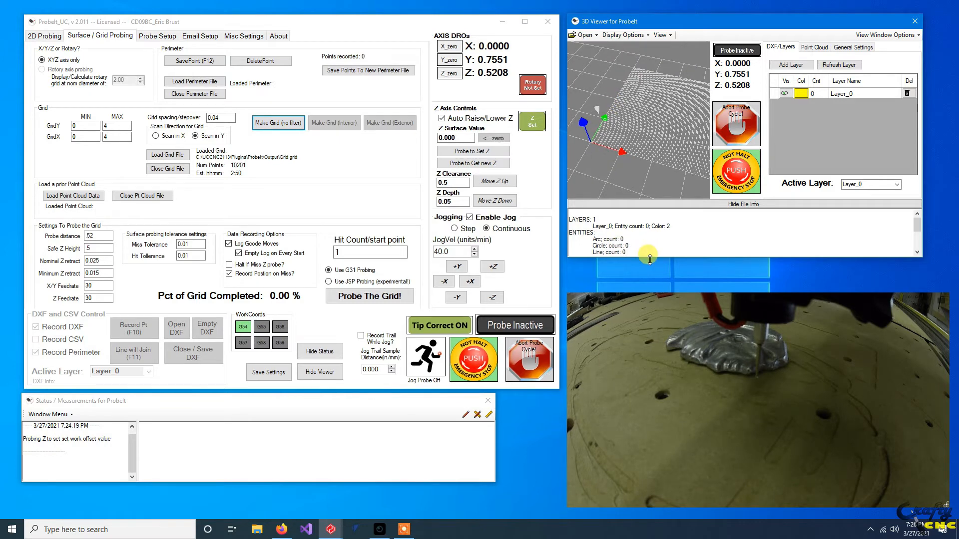
pyautogui.press('Right')
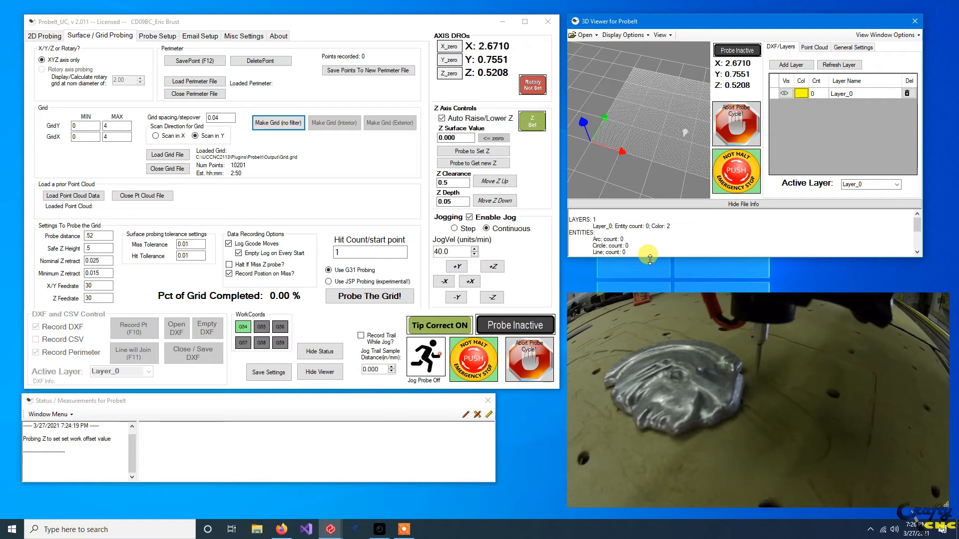
pyautogui.press('Up')
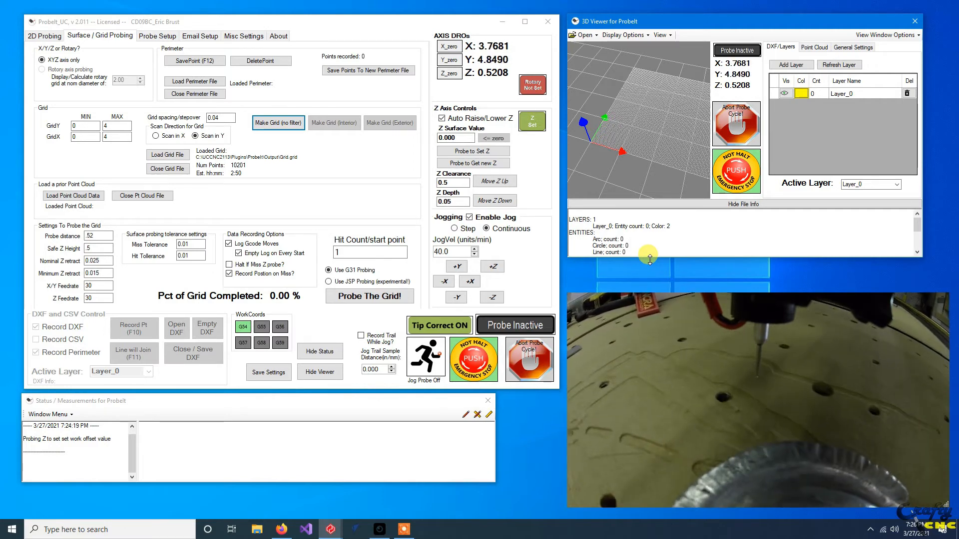
# Set the grid's maximum Y to 5.5 and regenerate the unfiltered grid, replacing the old file with a new Grid.grid.
pyautogui.moveTo(645, 118); pyautogui.dragTo(605, 133, button='middle')
pyautogui.moveTo(673, 121); pyautogui.dragTo(679, 164, button='middle')
pyautogui.moveTo(647, 129); pyautogui.dragTo(648, 145, button='middle')
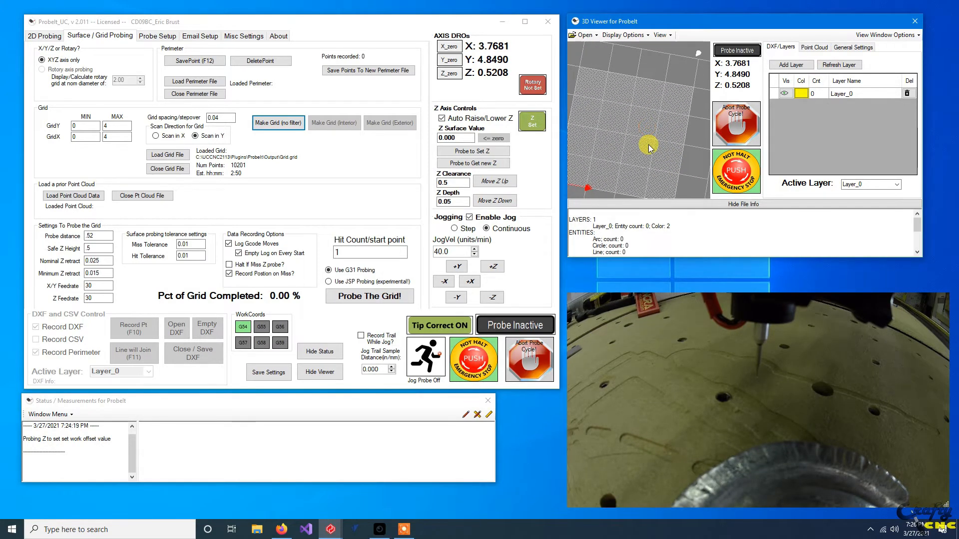
pyautogui.scroll(-1, 655, 133)
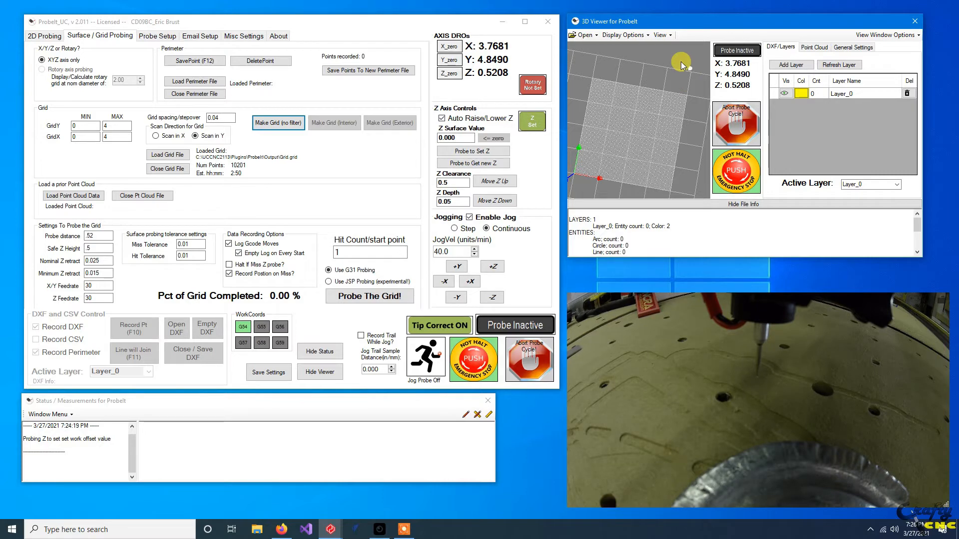
pyautogui.doubleClick(111, 126)
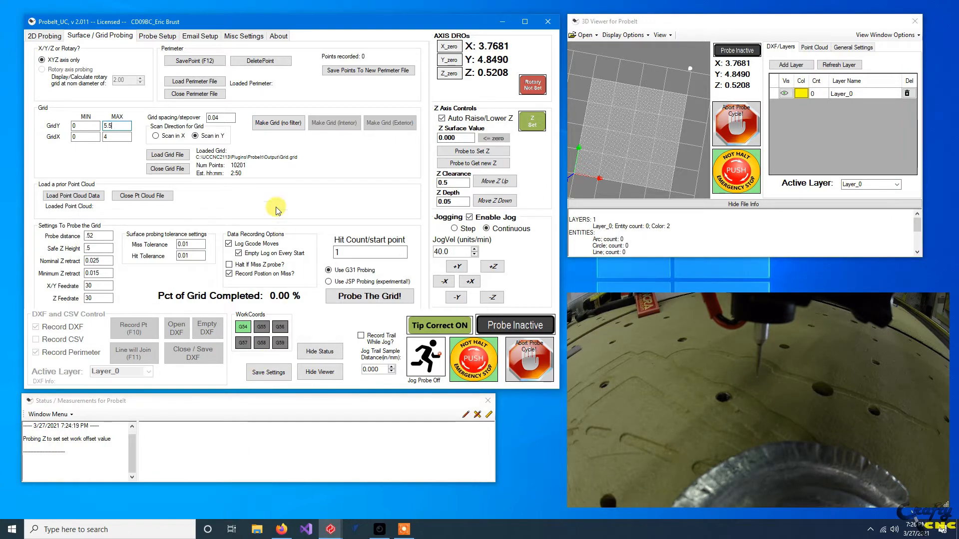
pyautogui.click(280, 125)
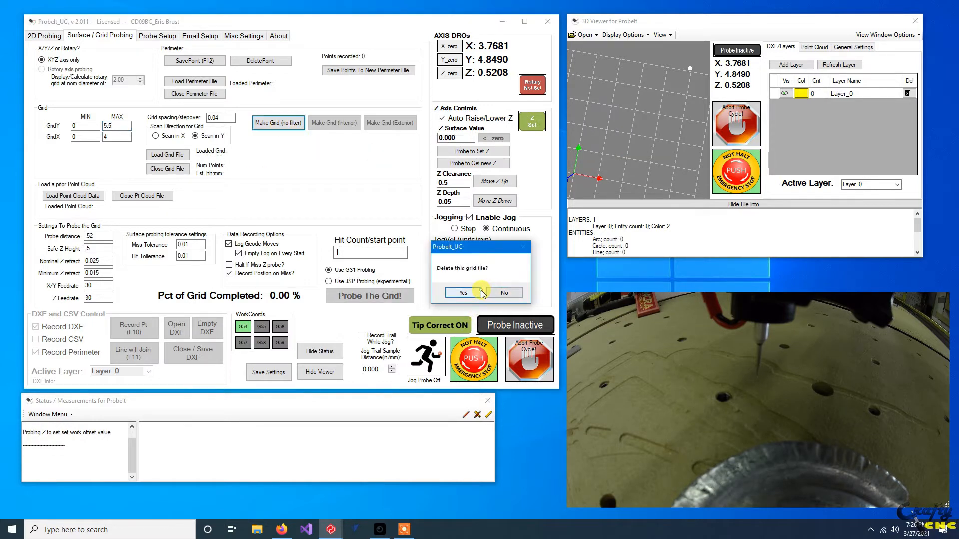
pyautogui.click(484, 294)
pyautogui.click(422, 282)
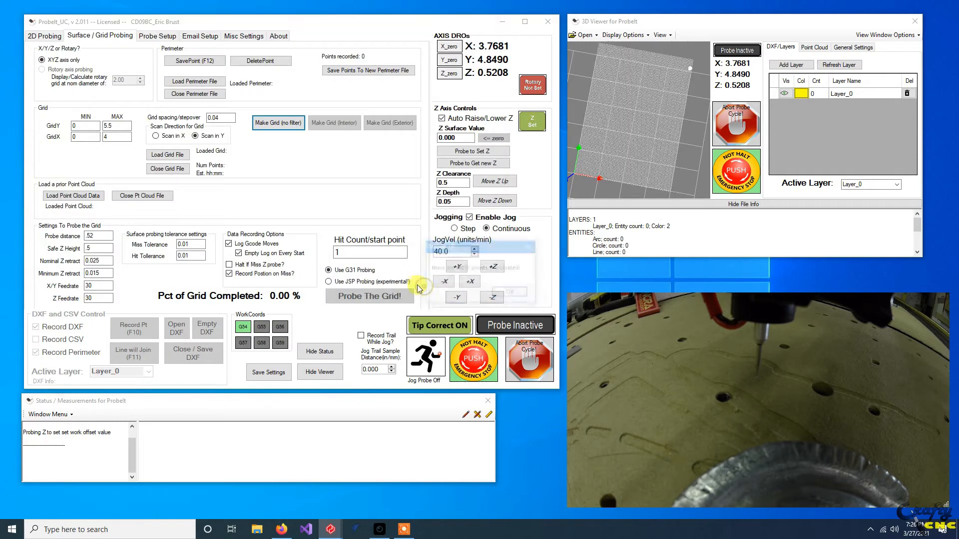
pyautogui.click(510, 293)
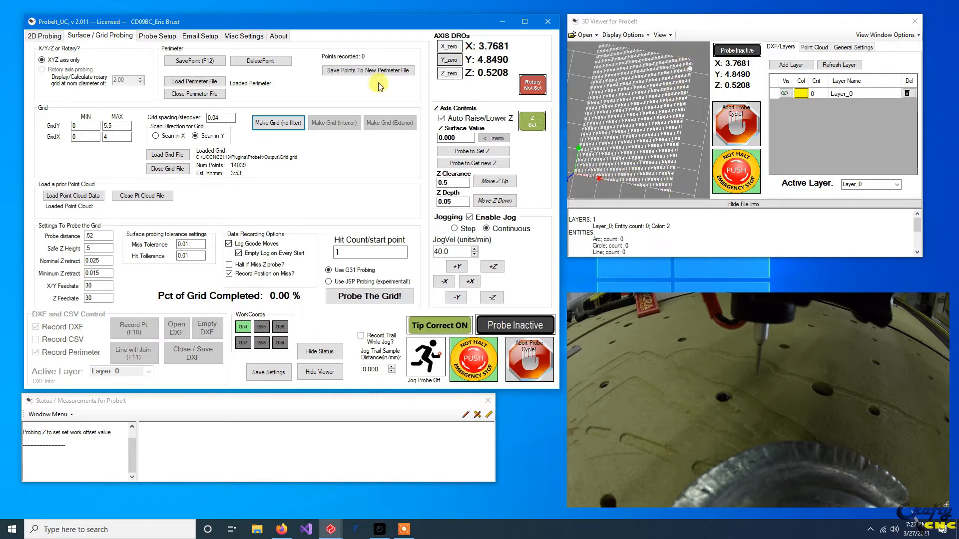
# Set the grid spacing to .1 and regenerate the unfiltered grid, replacing the old grid file with a new Grid.grid.
pyautogui.moveTo(226, 121); pyautogui.dragTo(189, 120)
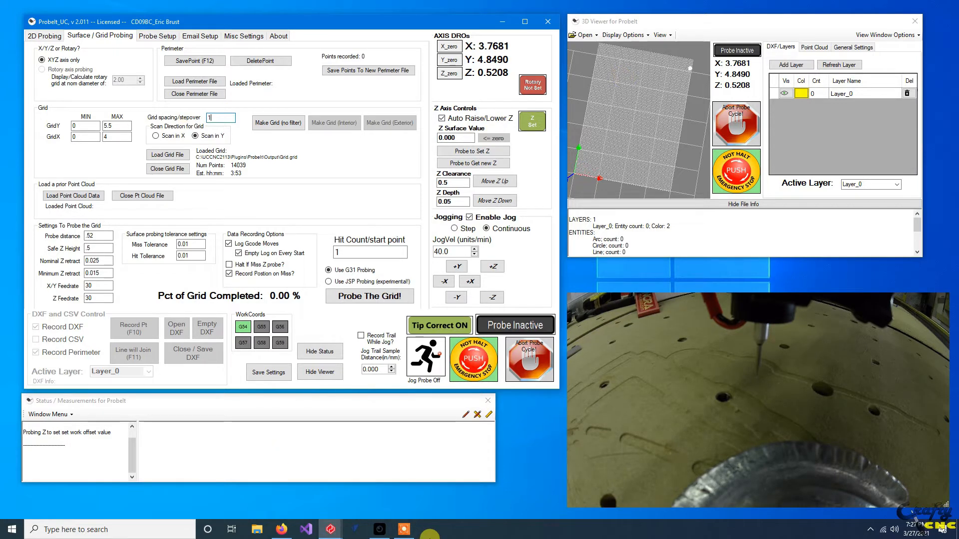
pyautogui.write('.1')
pyautogui.click(278, 122)
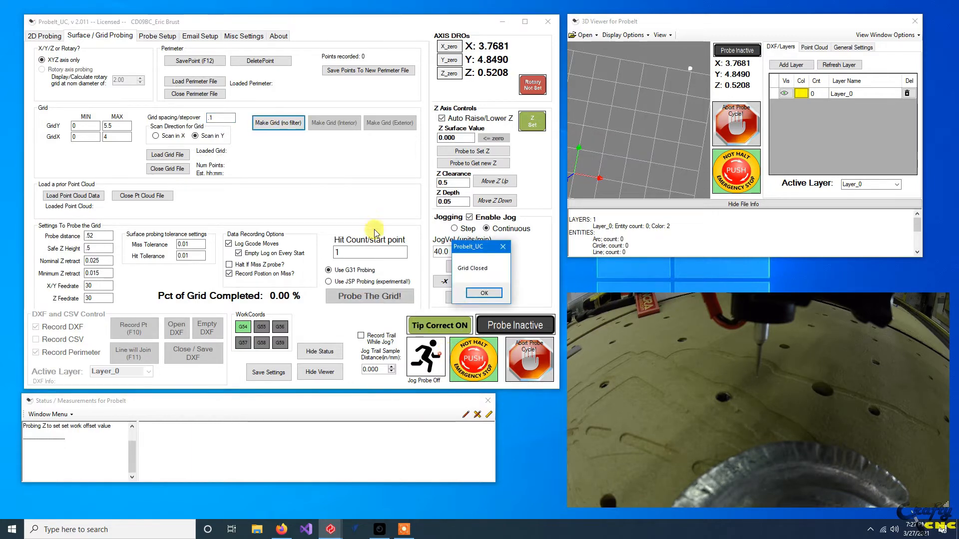
pyautogui.click(475, 294)
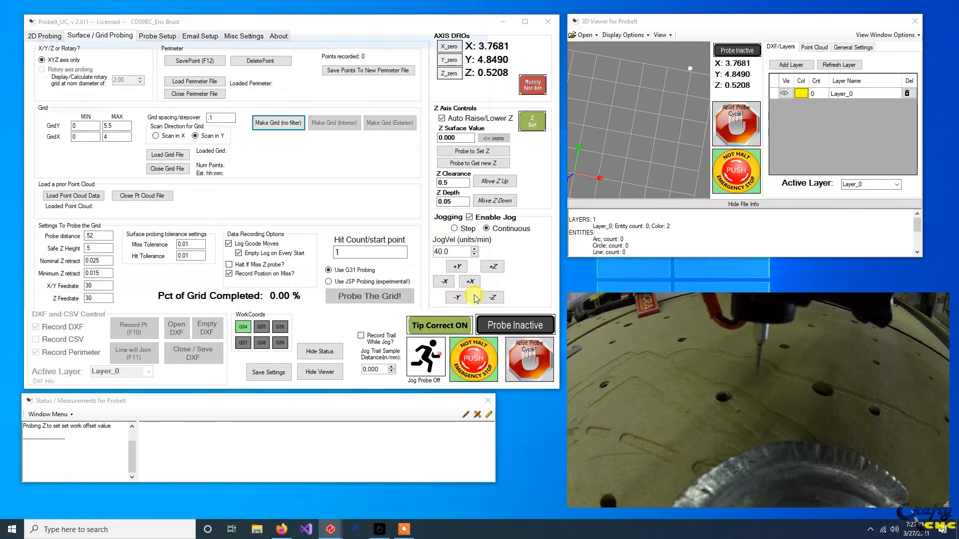
pyautogui.click(408, 280)
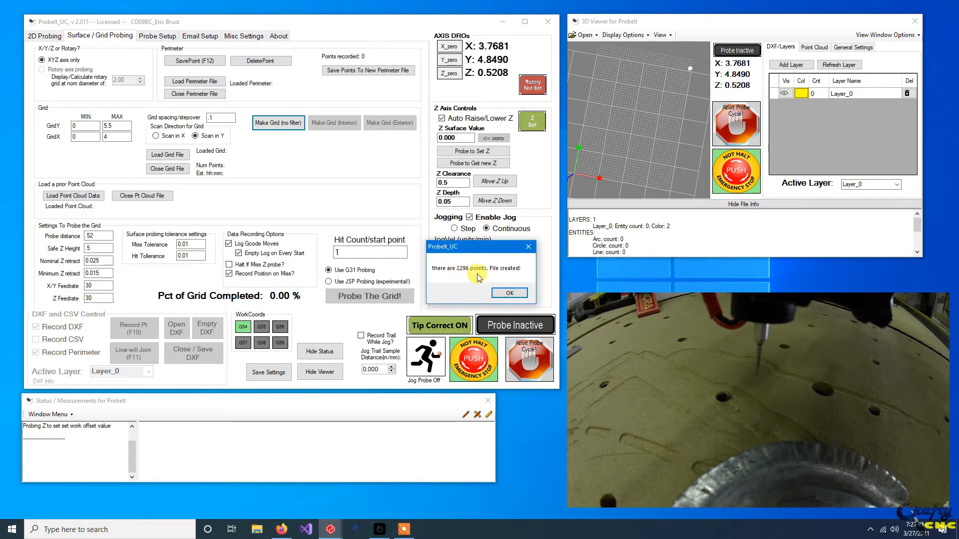
pyautogui.click(503, 295)
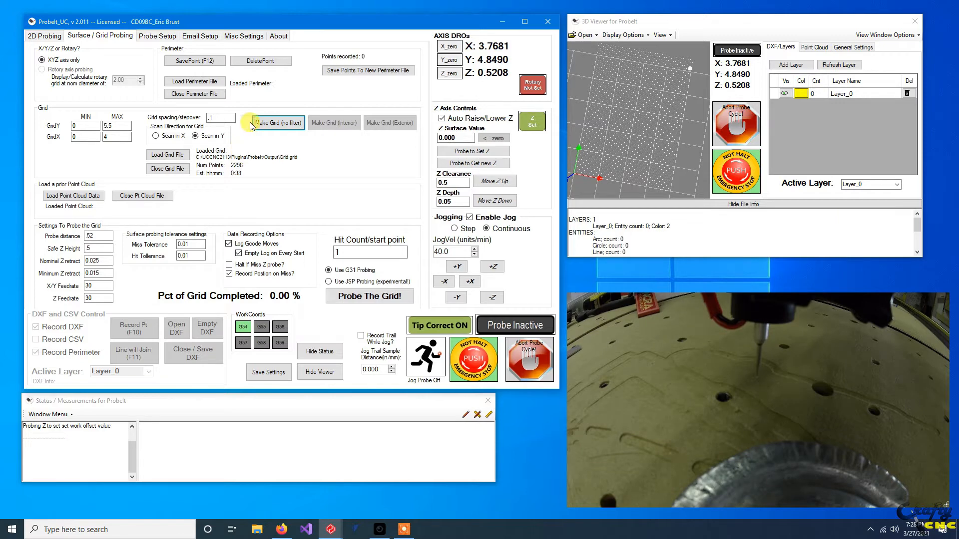
# Set the grid spacing to .02 and regenerate the unfiltered grid, saving it over the previous grid file as Grid.grid.
pyautogui.doubleClick(211, 117)
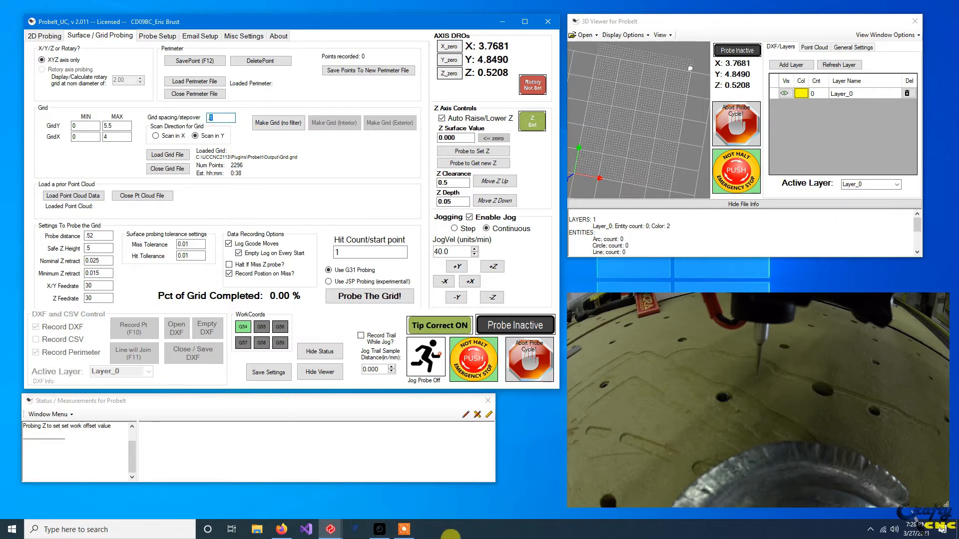
pyautogui.write('.02')
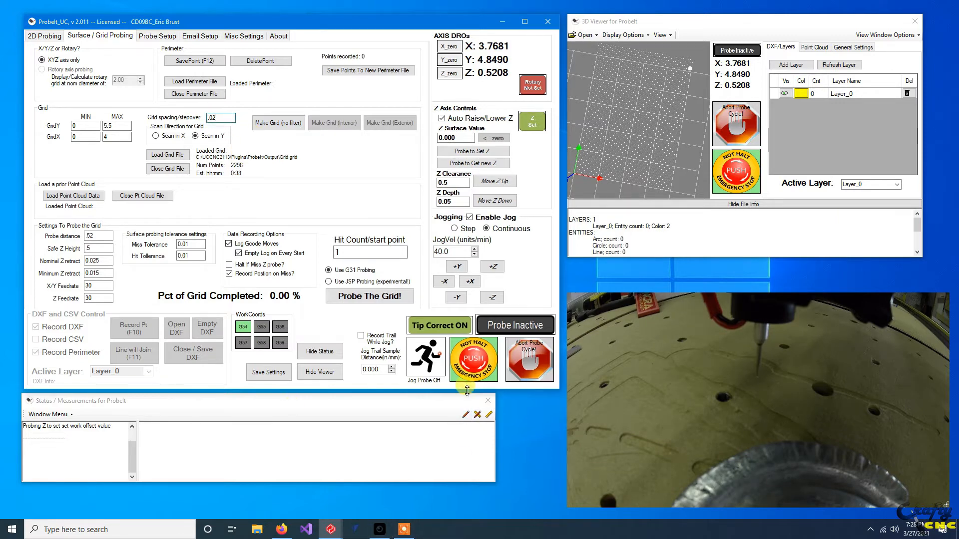
pyautogui.click(289, 126)
pyautogui.click(484, 290)
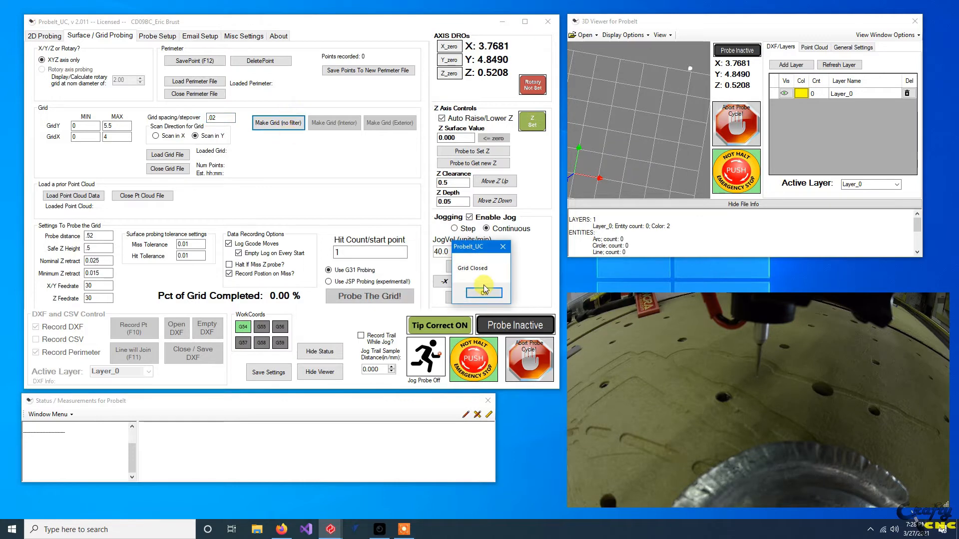
pyautogui.click(483, 292)
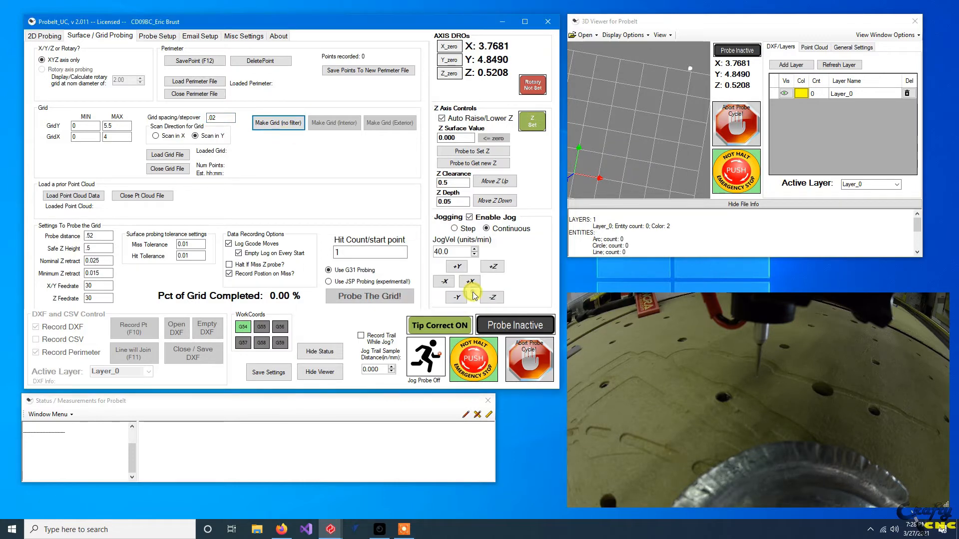
pyautogui.click(421, 282)
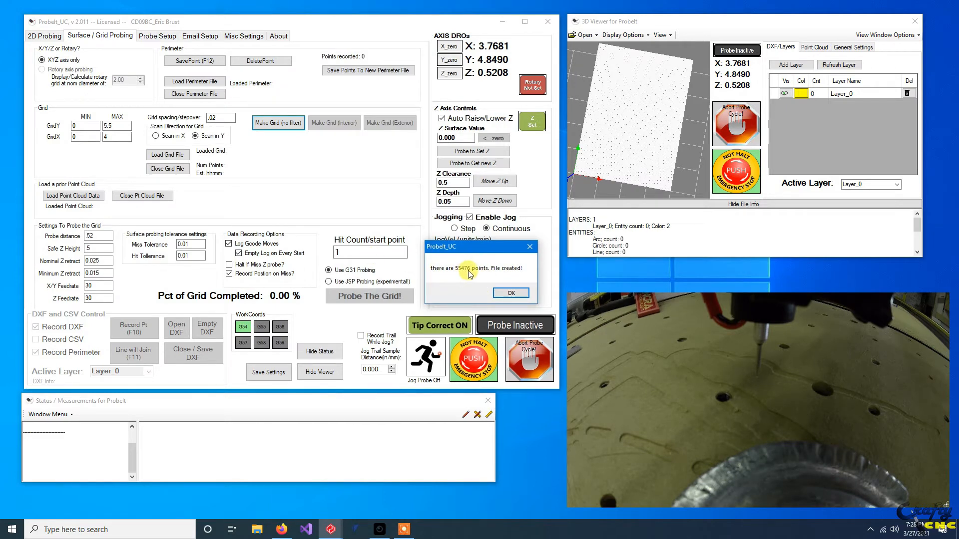
pyautogui.click(503, 293)
# Inspect the dense grid in the 3D viewer, and close the loaded grid, deleting its file.
pyautogui.moveTo(633, 148); pyautogui.dragTo(676, 83)
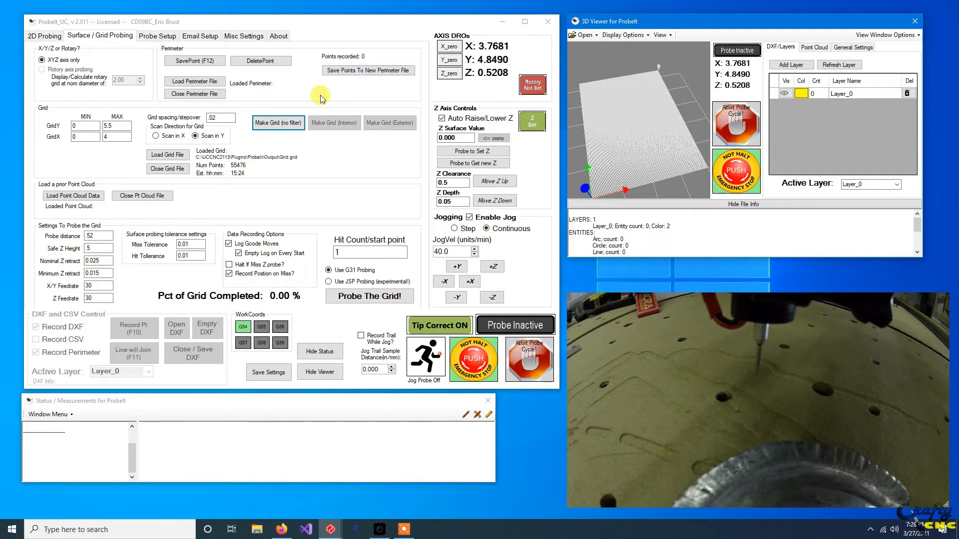
pyautogui.moveTo(637, 115); pyautogui.dragTo(606, 163)
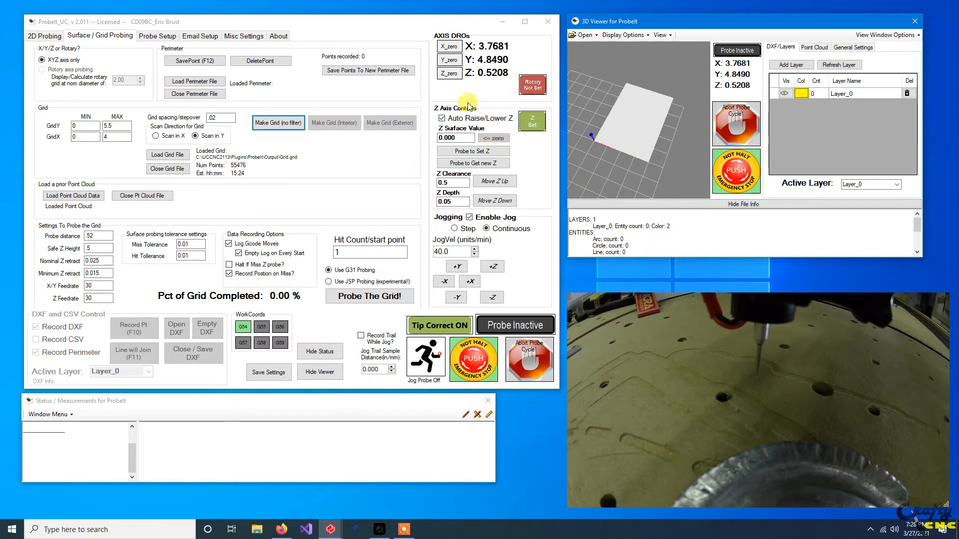
pyautogui.click(157, 168)
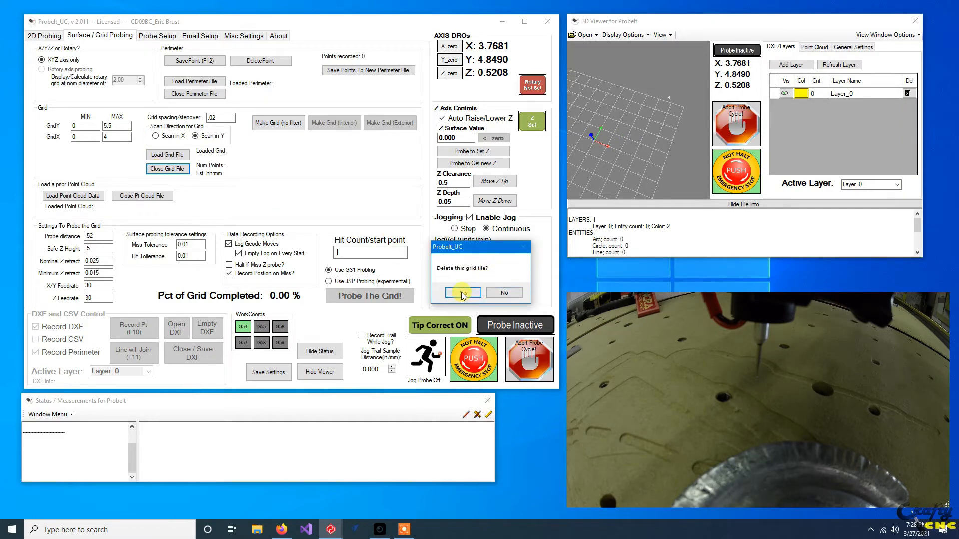
pyautogui.click(475, 293)
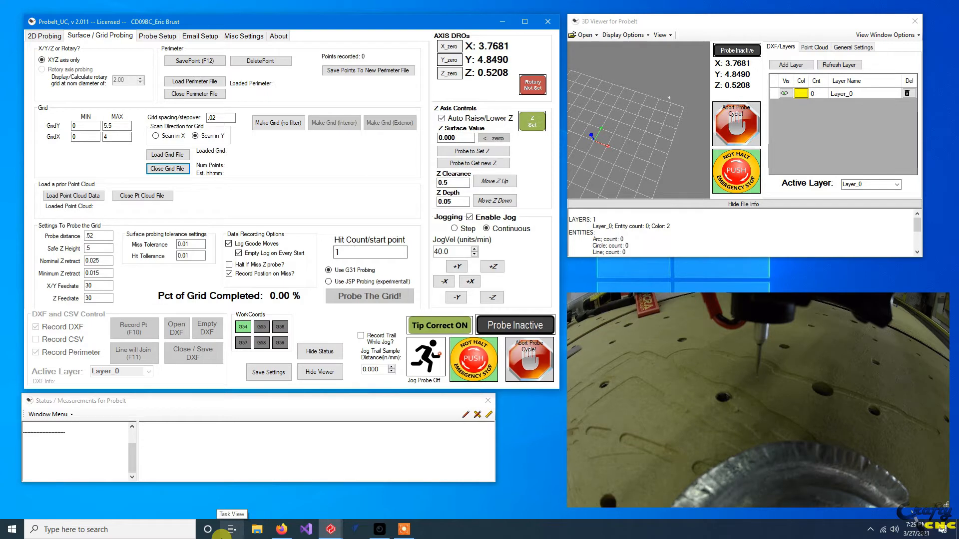
# Jog the probe to about X 0.404, Y 4.509 beside the part and save it as the first perimeter point.
pyautogui.press('Left')
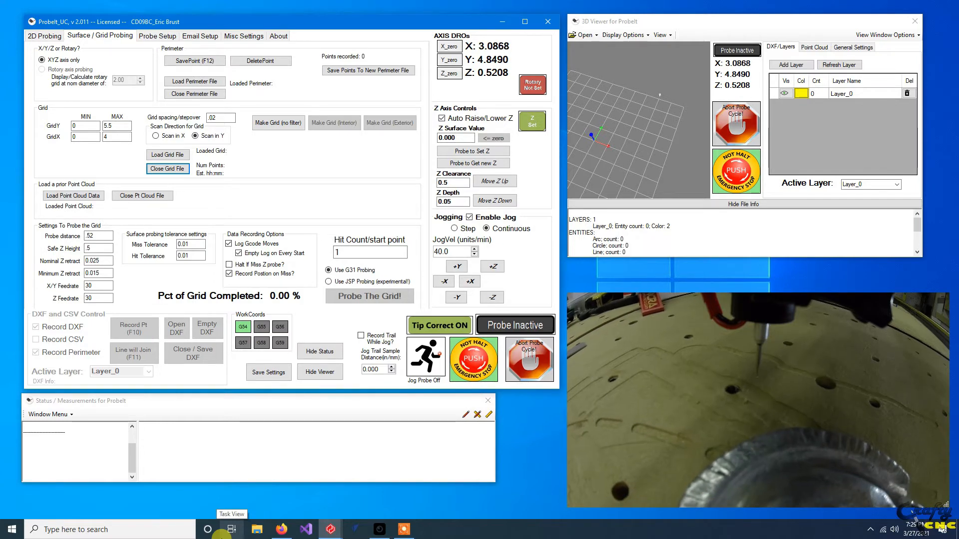
pyautogui.press('Left')
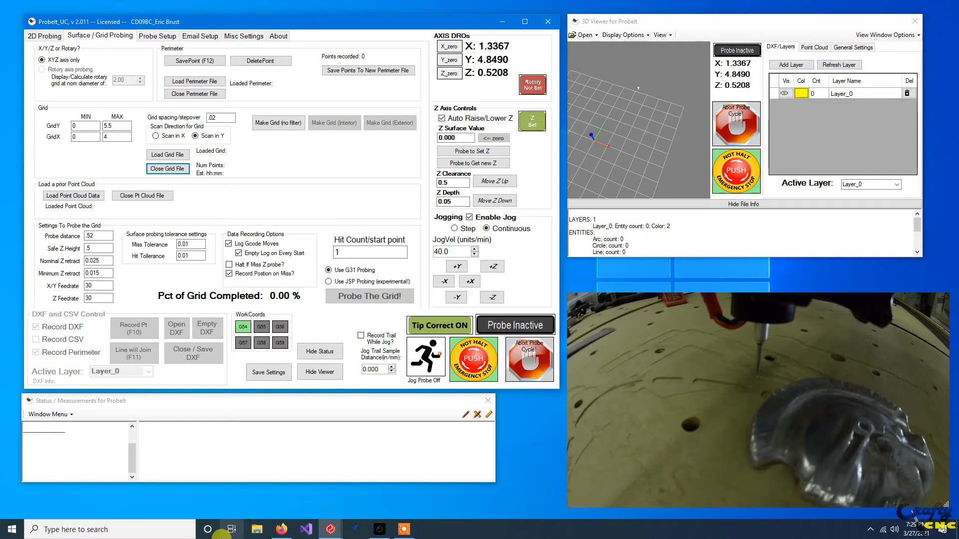
pyautogui.press('Down')
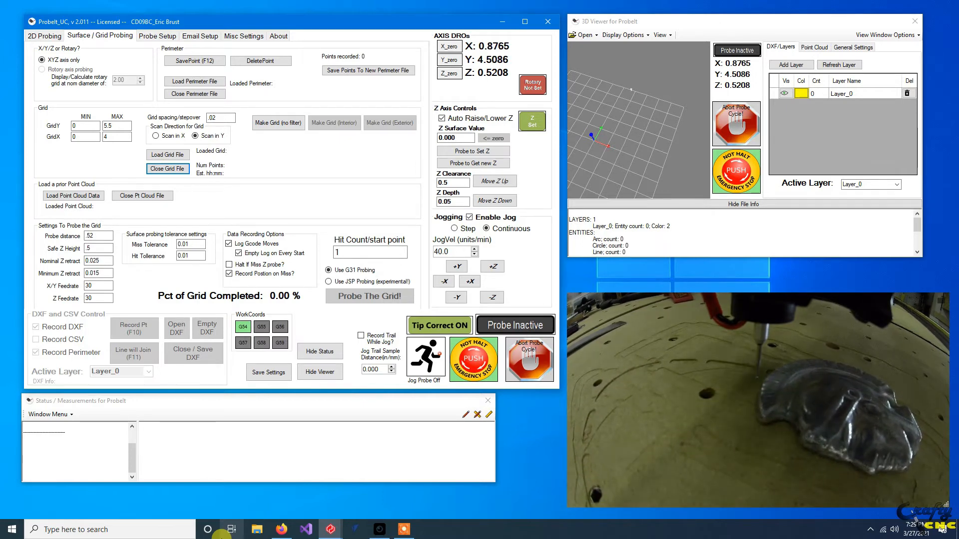
pyautogui.press('Left')
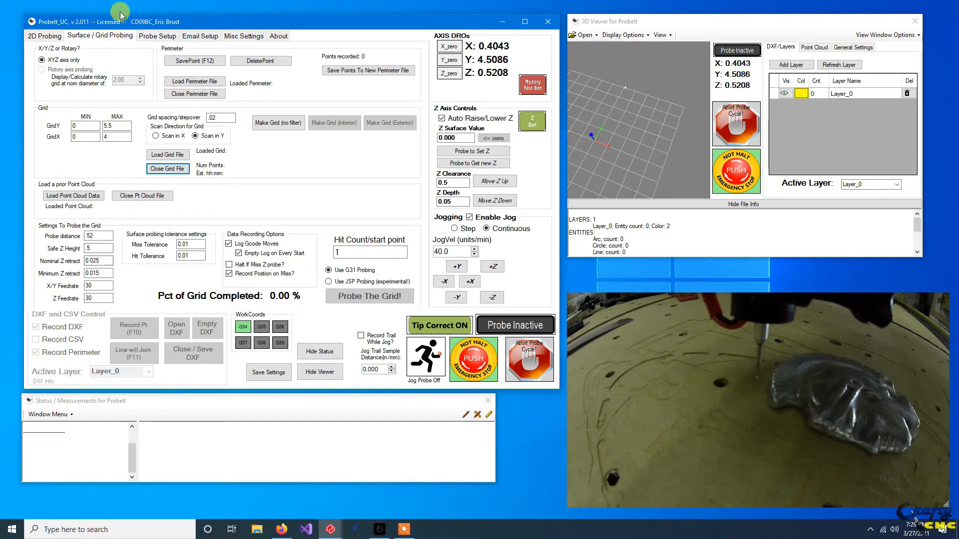
pyautogui.click(206, 64)
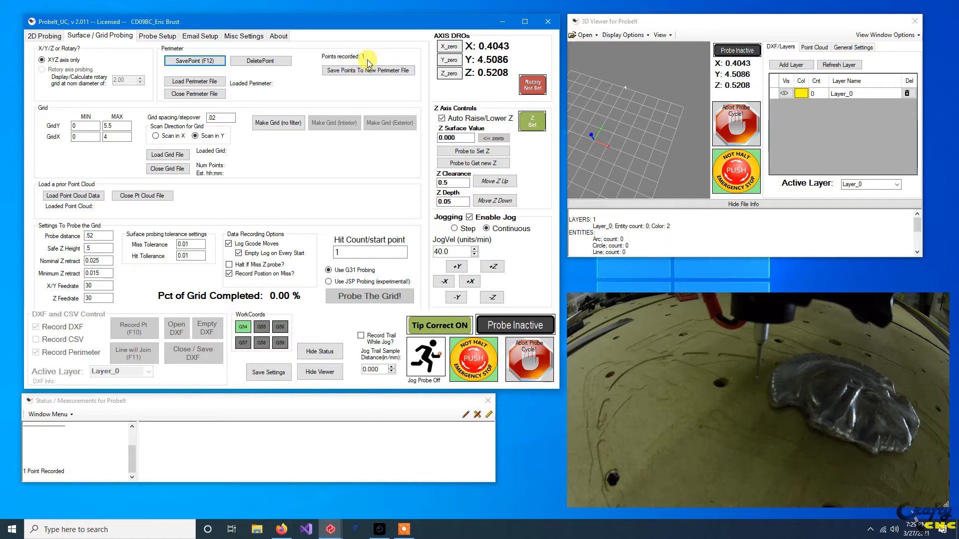
# Jog along the part's low-X side and save perimeter points at about X 0.097, Y 2.440 and X 0.429, Y 1.083.
pyautogui.press('Down')
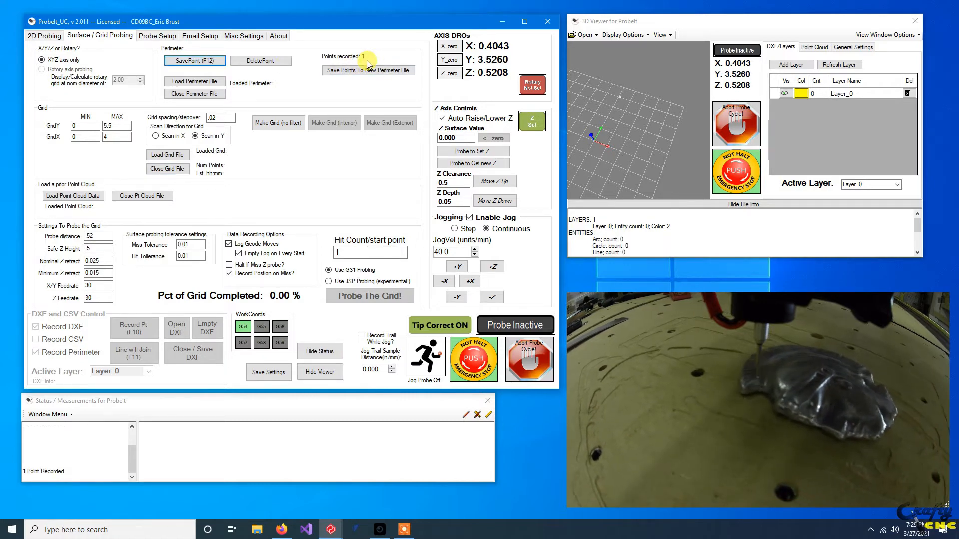
pyautogui.press('Left')
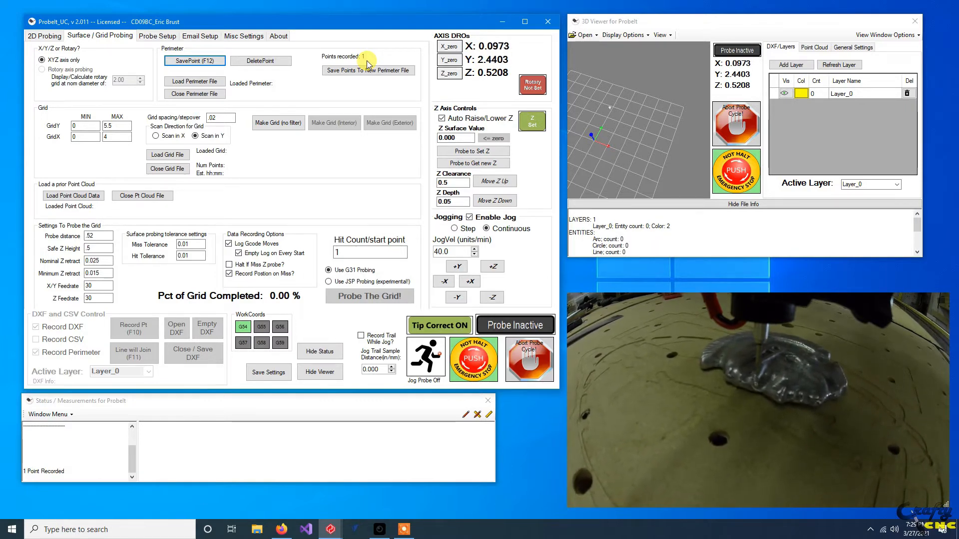
pyautogui.click(195, 61)
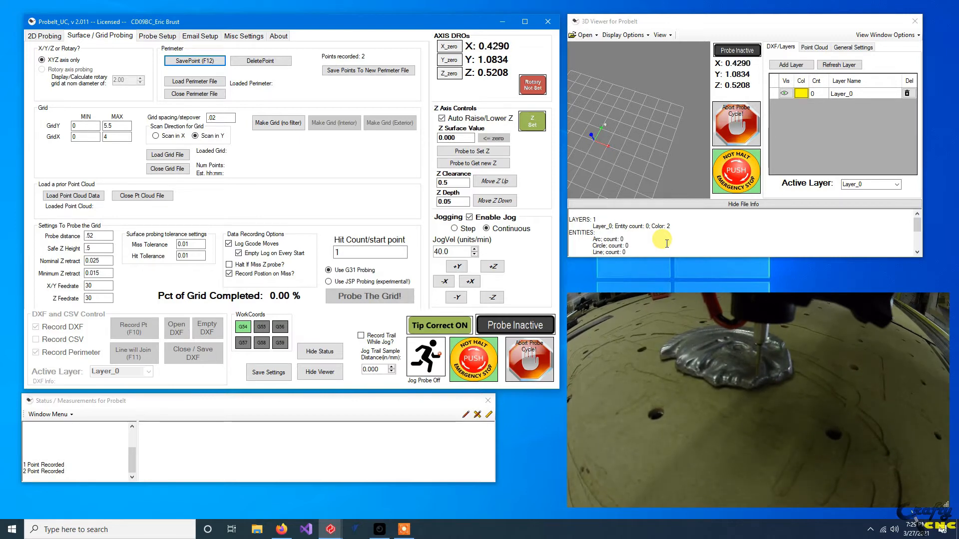
pyautogui.click(195, 62)
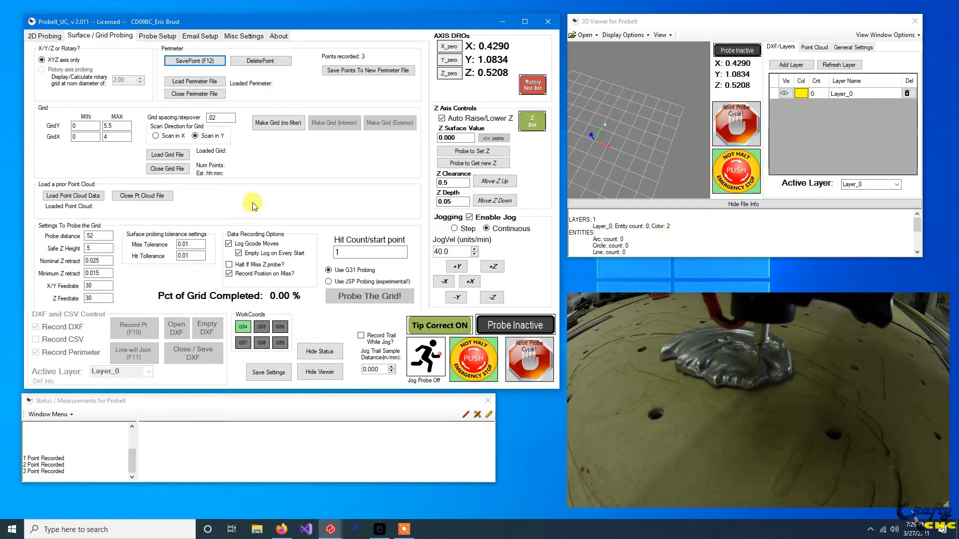
# Jog around the part's low-Y side and save perimeter points at about X 1.686, Y 0.647 and X 3.090, Y 1.509.
pyautogui.moveTo(340, 533)
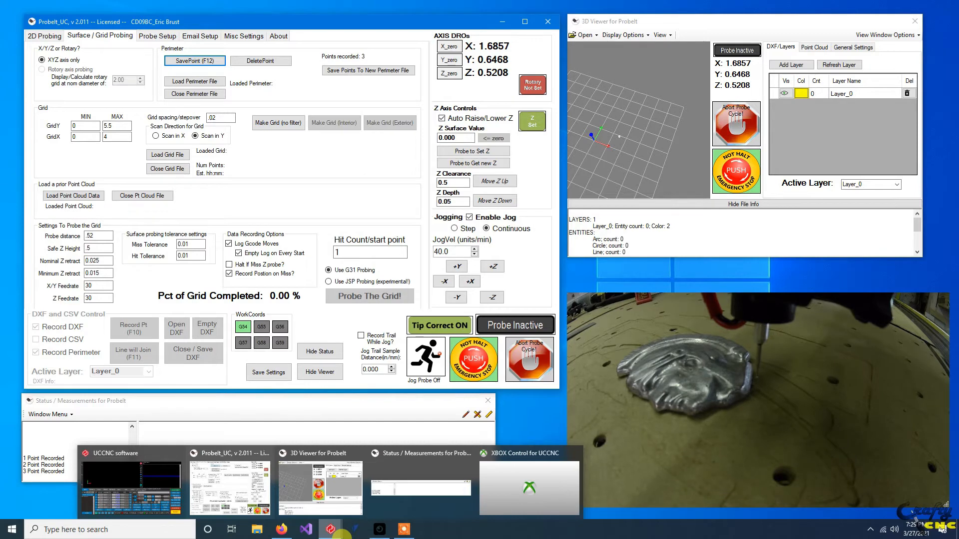
pyautogui.click(195, 65)
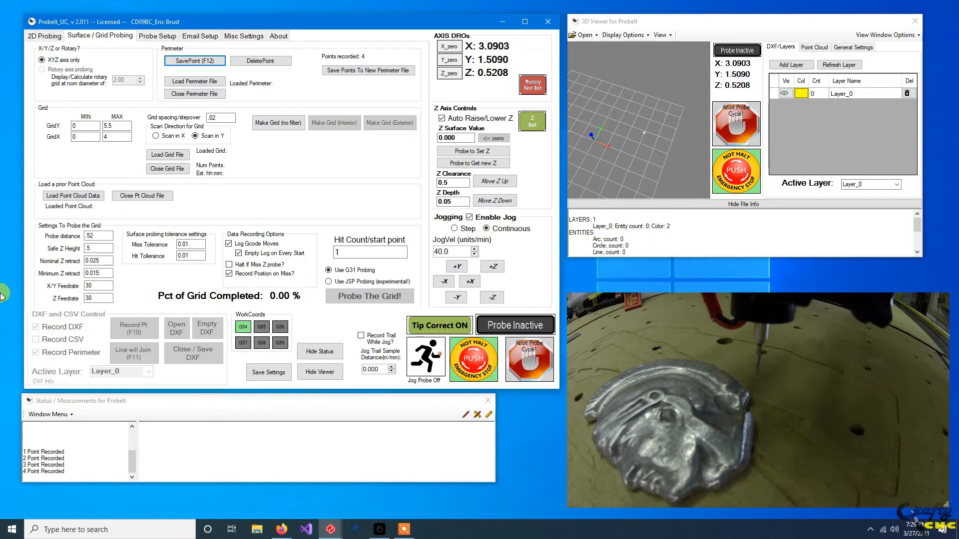
pyautogui.click(208, 62)
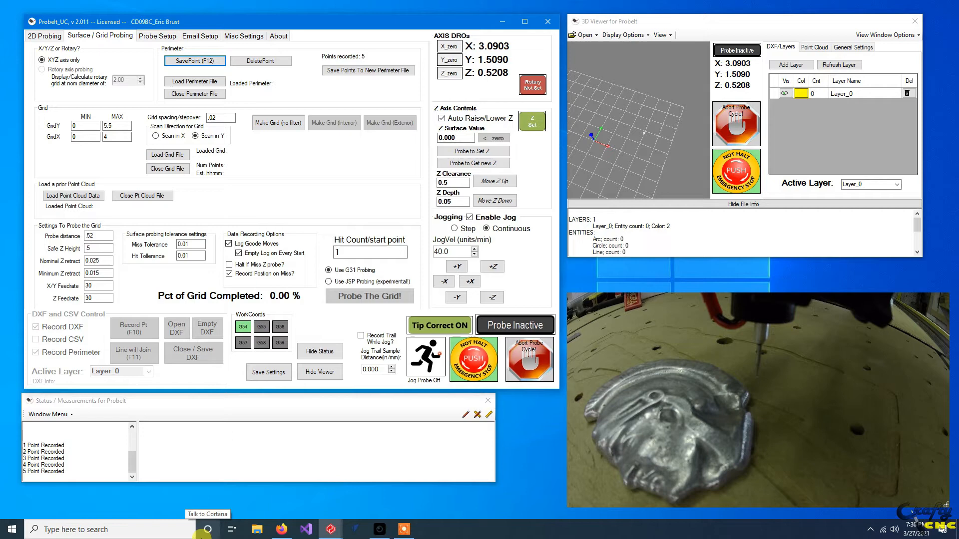
# Jog up the part's high-X side and save perimeter points at about X 3.485, Y 2.907 and X 2.744, Y 4.345.
pyautogui.press('Up')
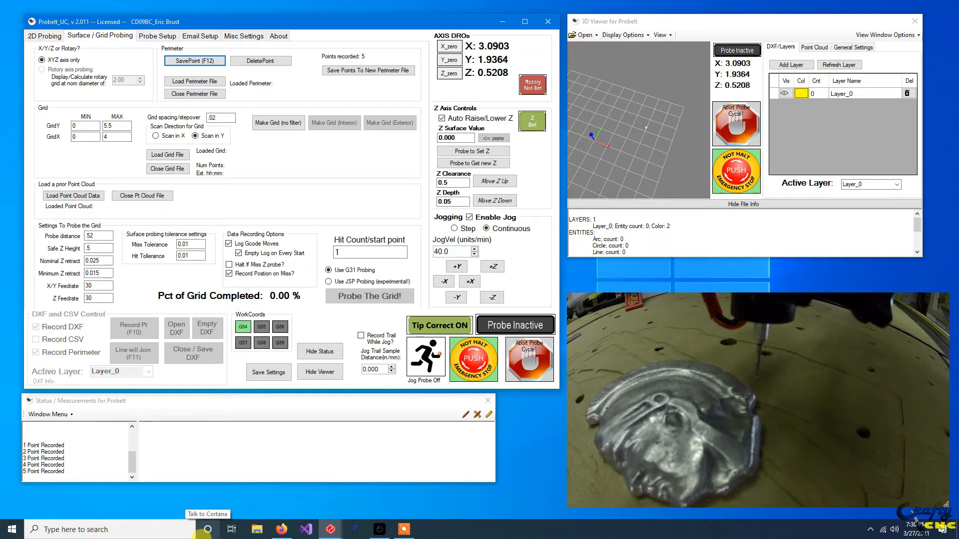
pyautogui.press('Right')
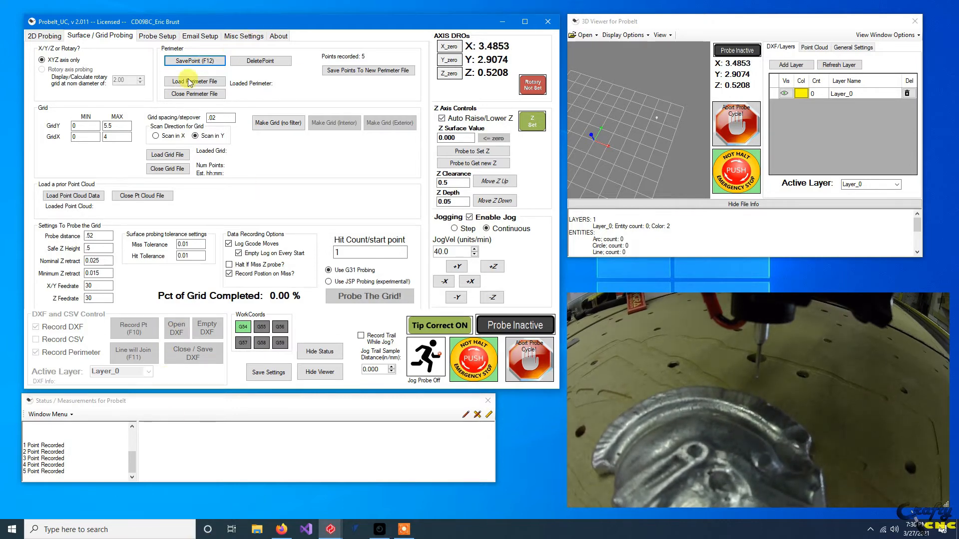
pyautogui.moveTo(378, 531)
pyautogui.press('Up')
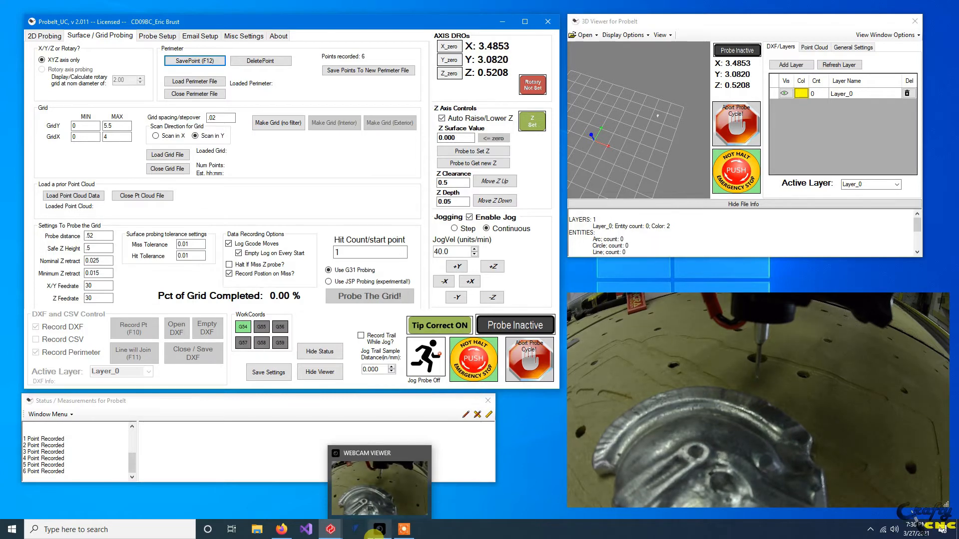
pyautogui.press('Left')
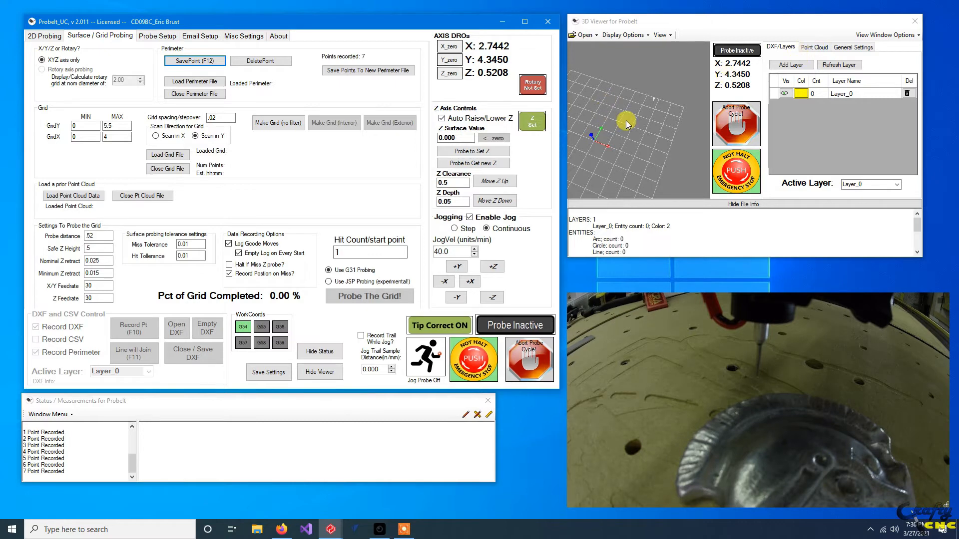
# Show the recorded perimeter in the 3D viewer with line thickness 2, and hide the viewer's settings area to enlarge the plot.
pyautogui.moveTo(618, 154); pyautogui.dragTo(630, 148)
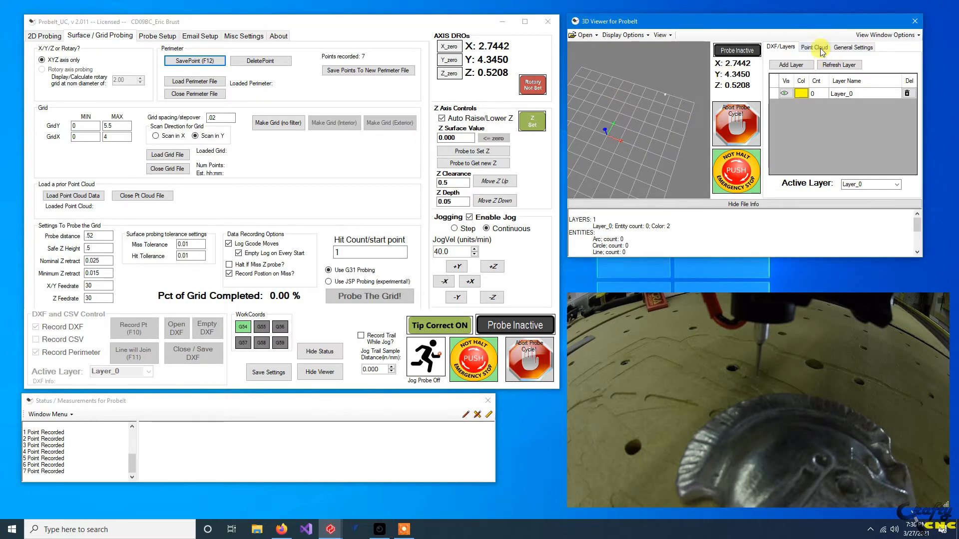
pyautogui.click(847, 49)
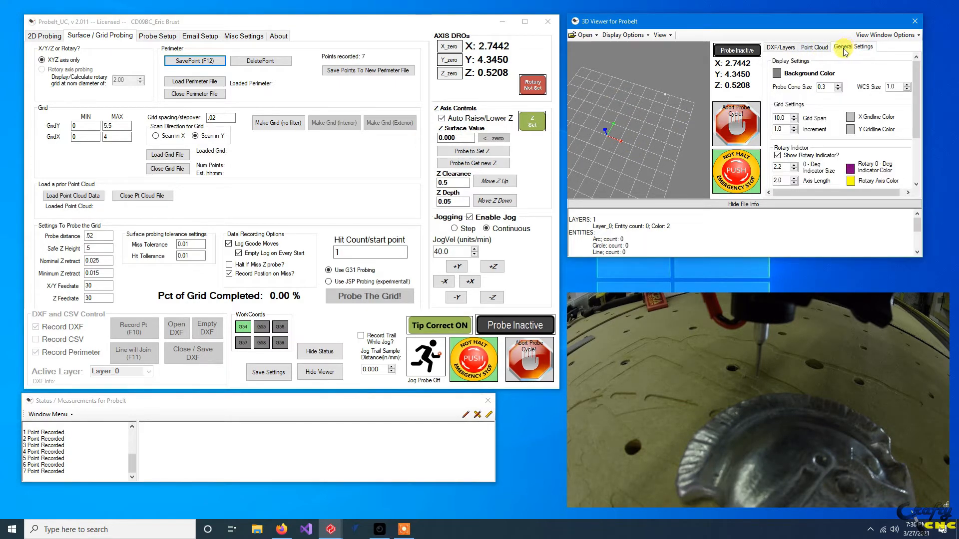
pyautogui.click(814, 47)
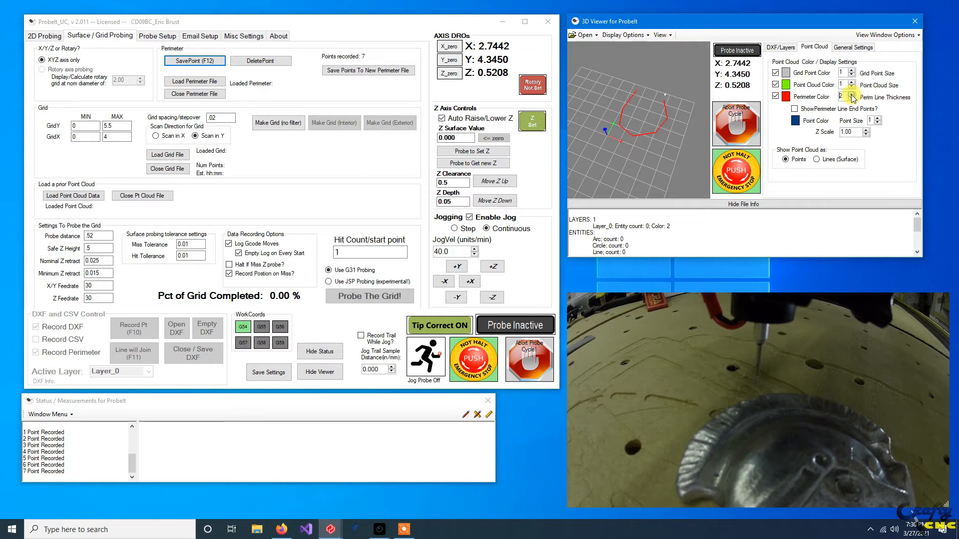
pyautogui.click(906, 35)
pyautogui.click(896, 69)
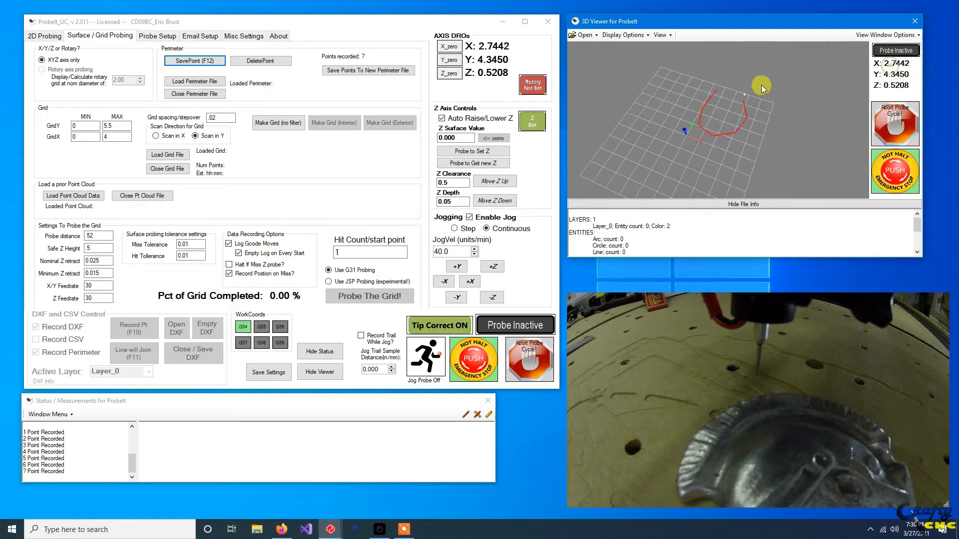
pyautogui.moveTo(721, 118); pyautogui.dragTo(759, 107)
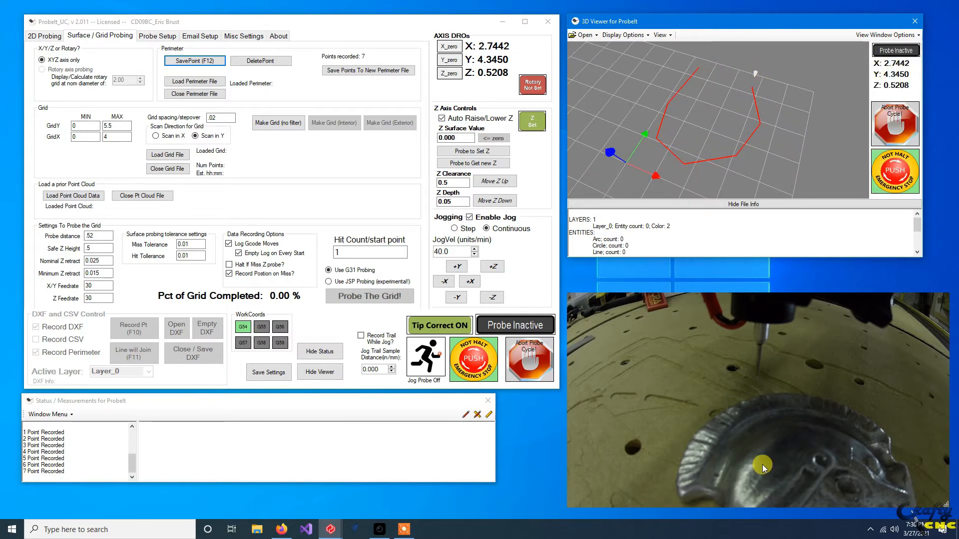
# Jog along the part's high-Y side and save perimeter points at about X 1.772, Y 4.724 and X 0.993, Y 4.724.
pyautogui.press('Left')
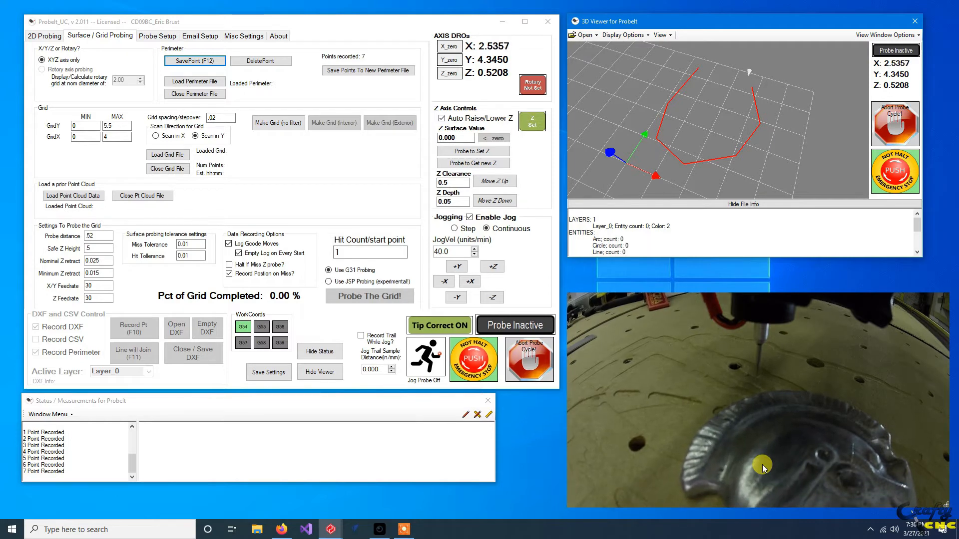
pyautogui.press('Up')
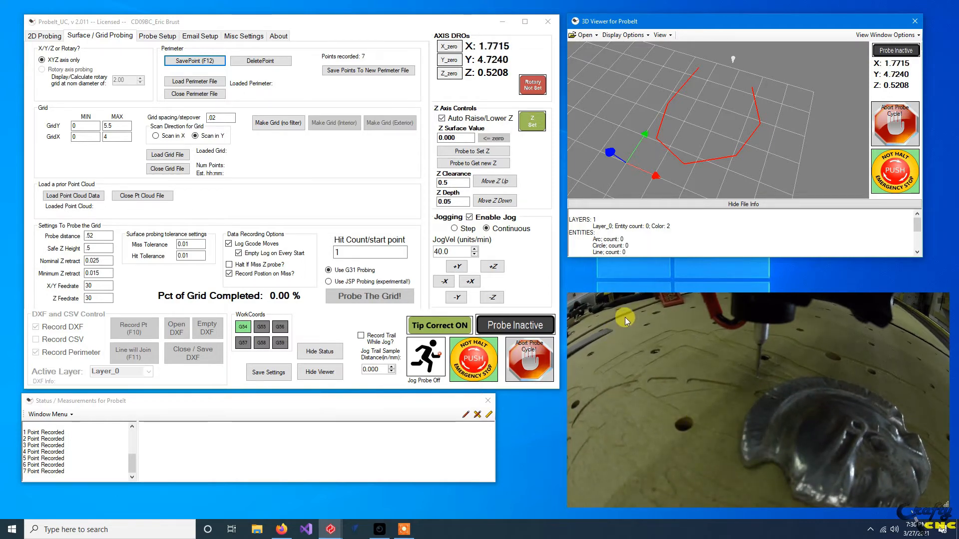
pyautogui.click(195, 62)
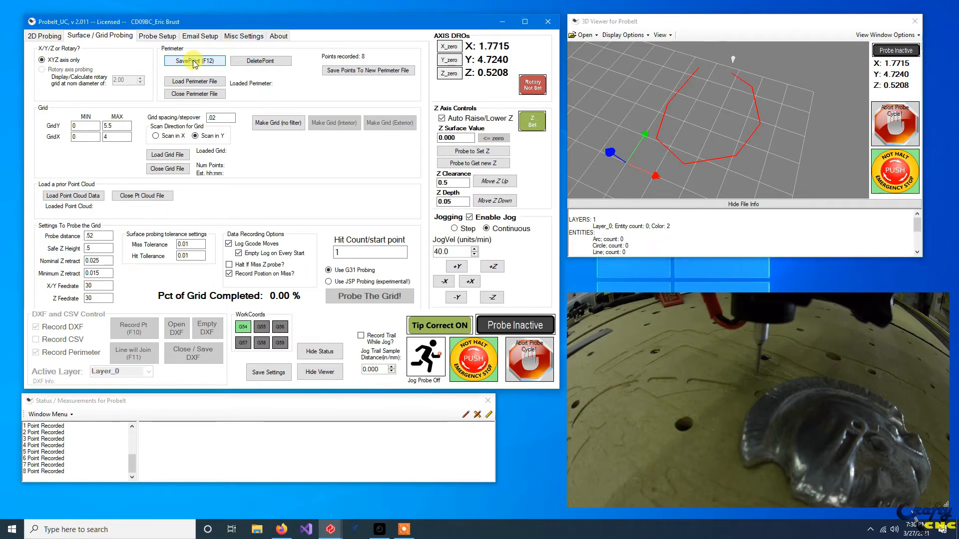
pyautogui.press('Left')
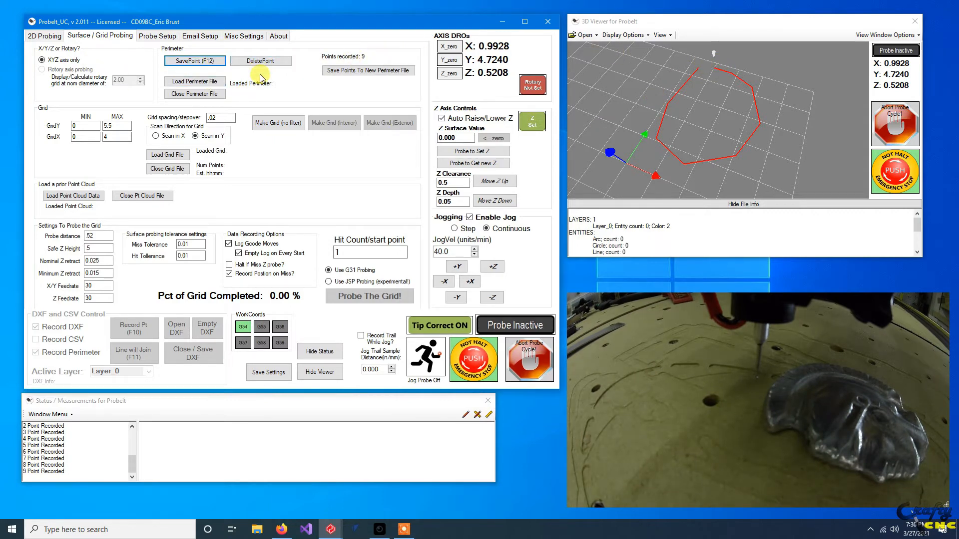
# Save the recorded points to a new perimeter file named spartan.perim.
pyautogui.click(357, 70)
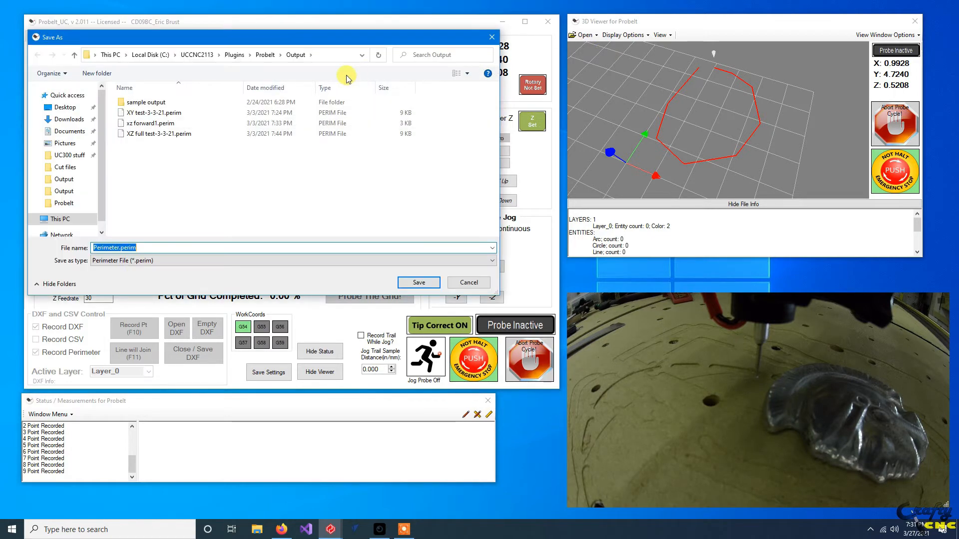
pyautogui.doubleClick(119, 248)
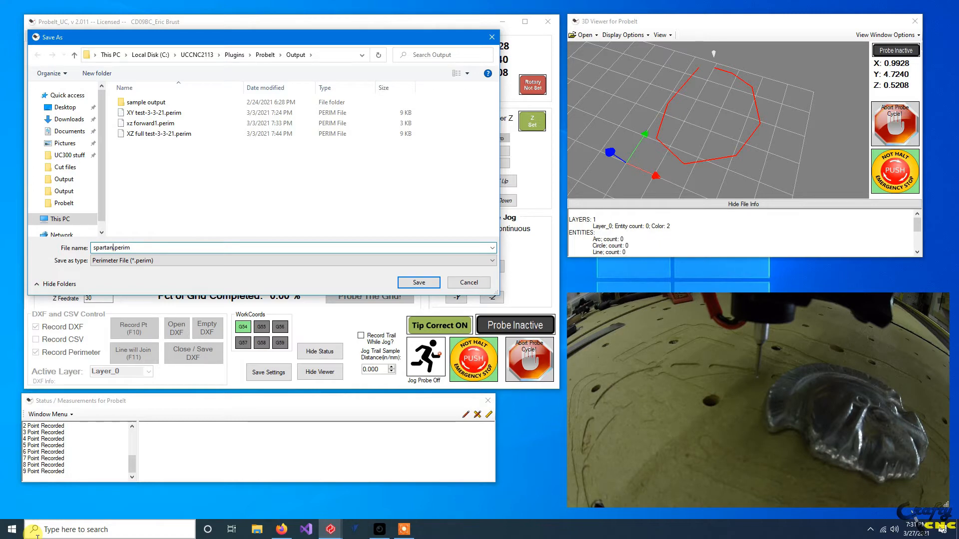
pyautogui.write('spartan')
pyautogui.press('Return')
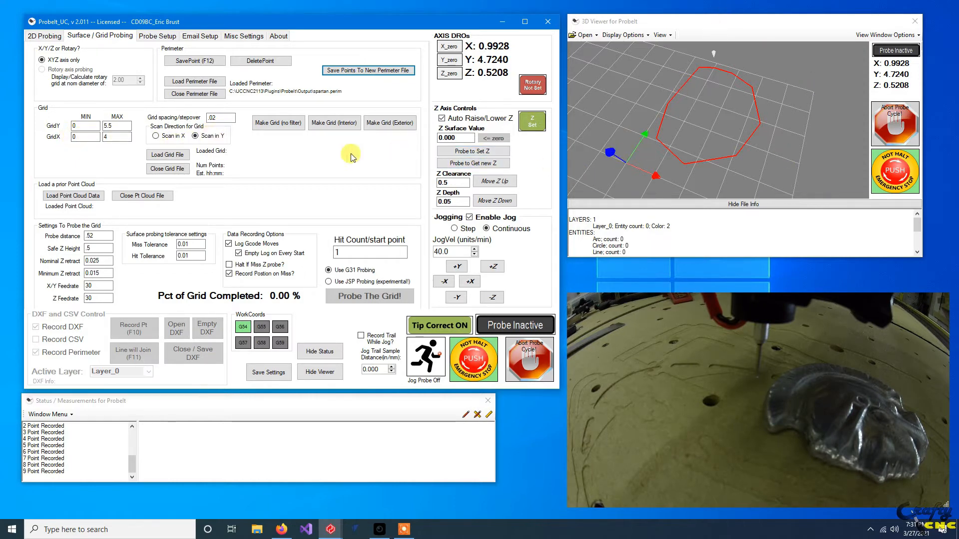
# Make a probing grid inside the perimeter with 0.02 spacing, and replace it with one covering only the perimeter's exterior.
pyautogui.click(322, 123)
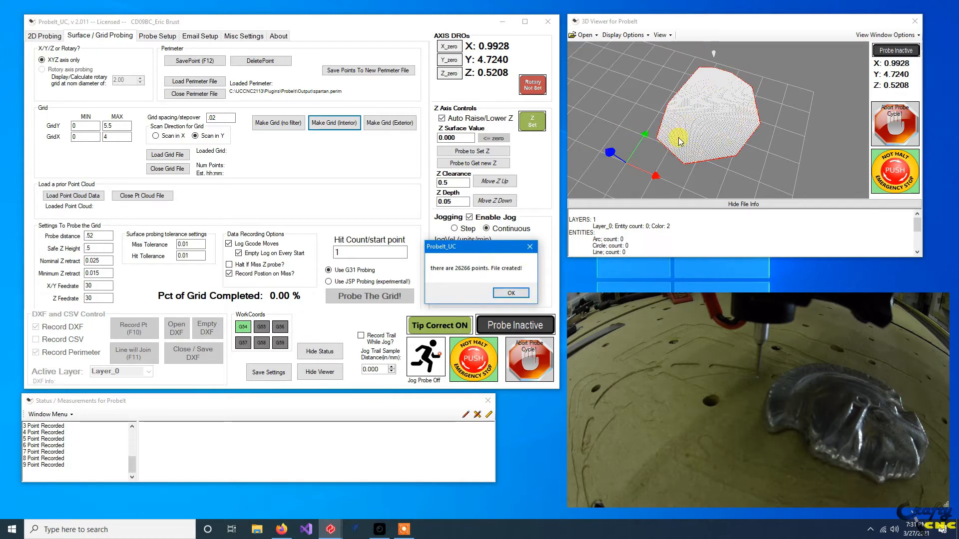
pyautogui.click(509, 293)
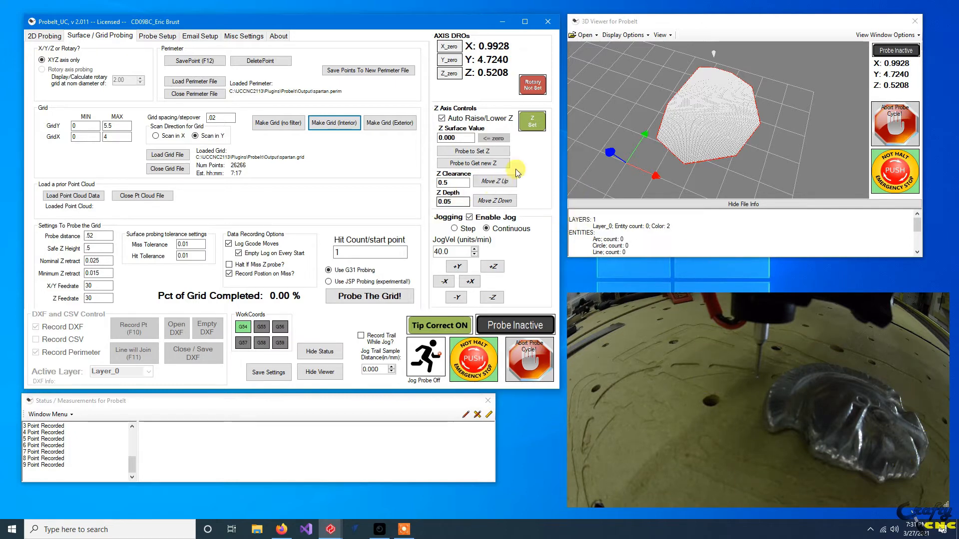
pyautogui.click(383, 122)
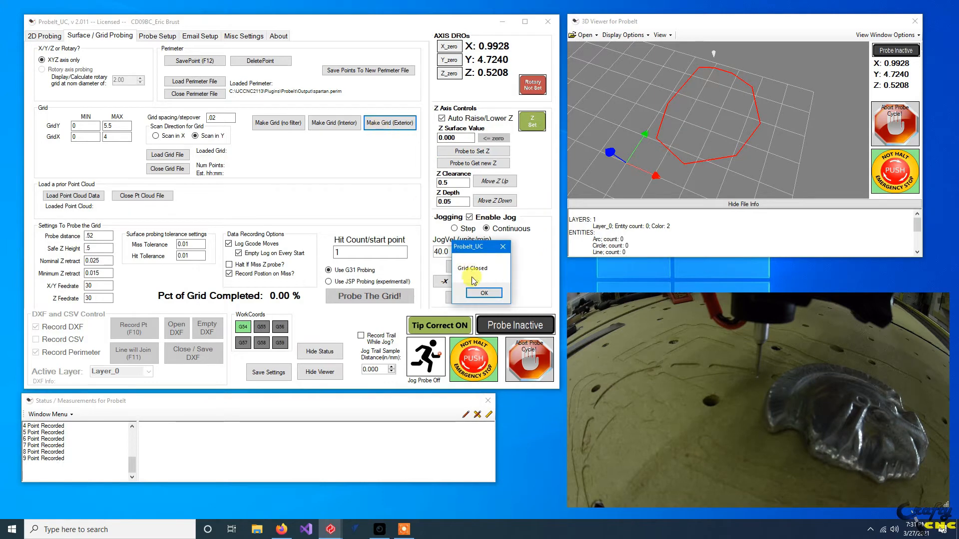
pyautogui.click(484, 293)
pyautogui.click(464, 293)
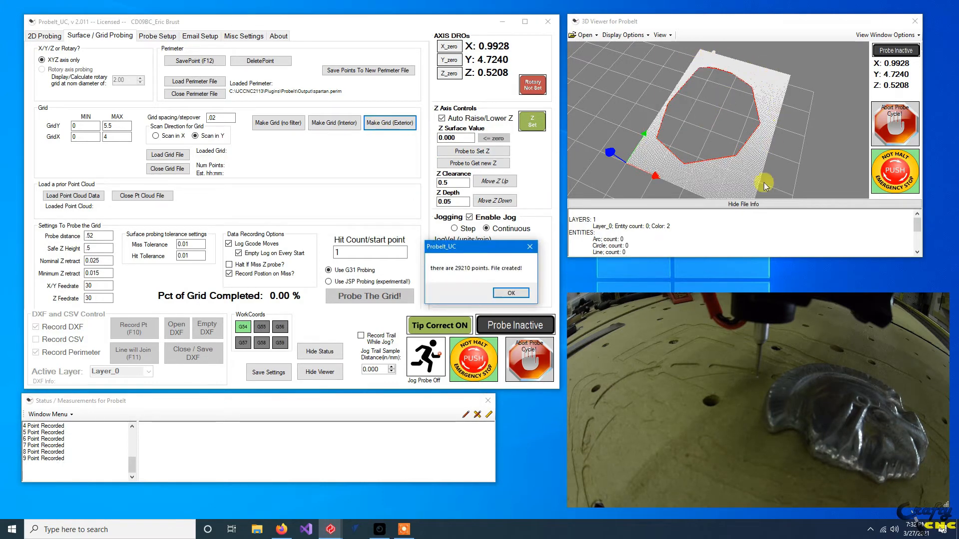
pyautogui.click(505, 293)
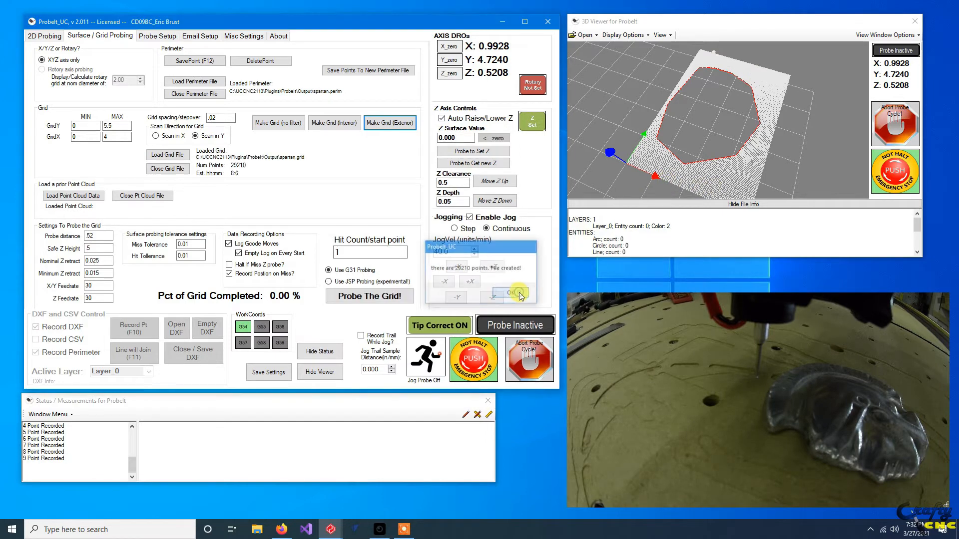
# Examine the exterior grid around the perimeter in the 3D viewer from several angles and up close.
pyautogui.moveTo(711, 145); pyautogui.dragTo(700, 97)
pyautogui.scroll(1, 666, 133)
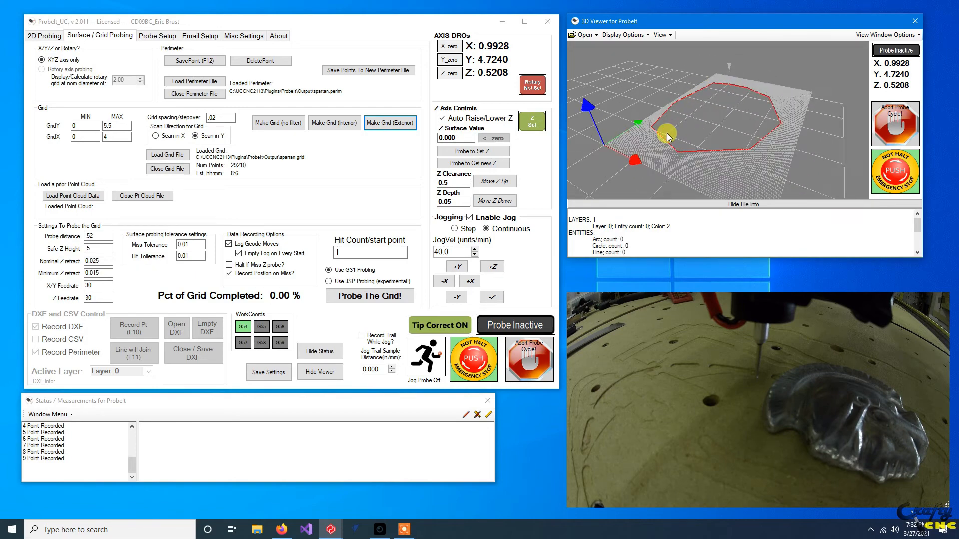
pyautogui.moveTo(684, 162); pyautogui.dragTo(715, 121)
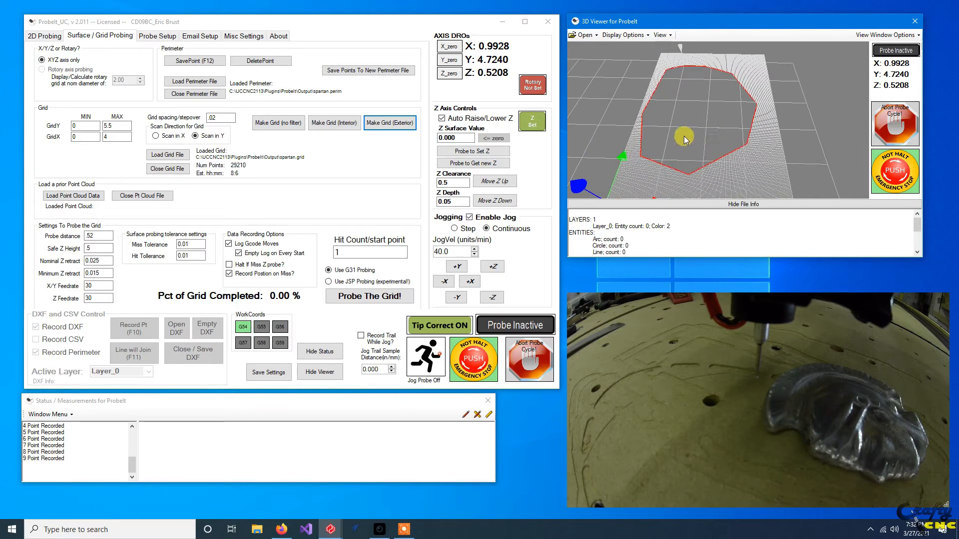
pyautogui.moveTo(685, 143); pyautogui.dragTo(761, 132)
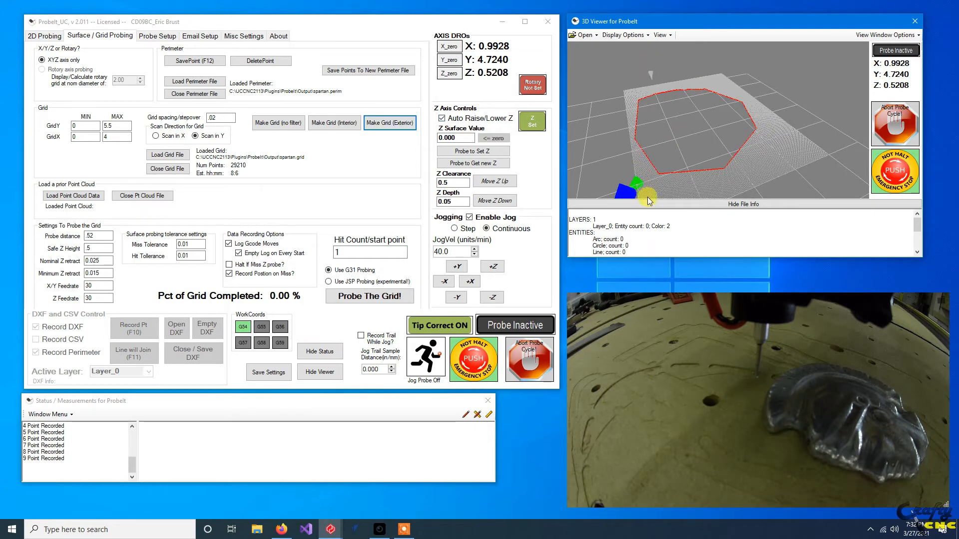
pyautogui.scroll(3, 625, 100)
pyautogui.scroll(2, 631, 119)
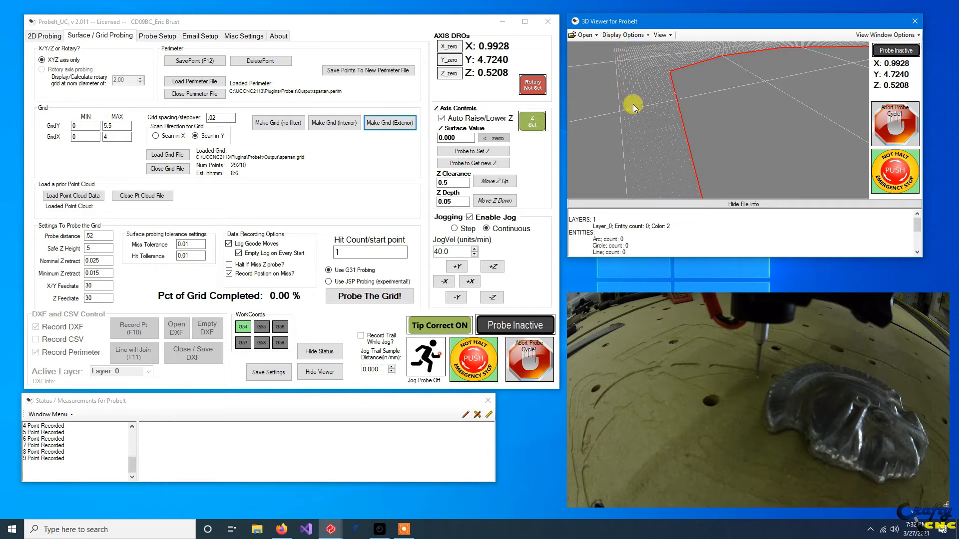
pyautogui.scroll(-3, 634, 107)
pyautogui.scroll(-5, 634, 111)
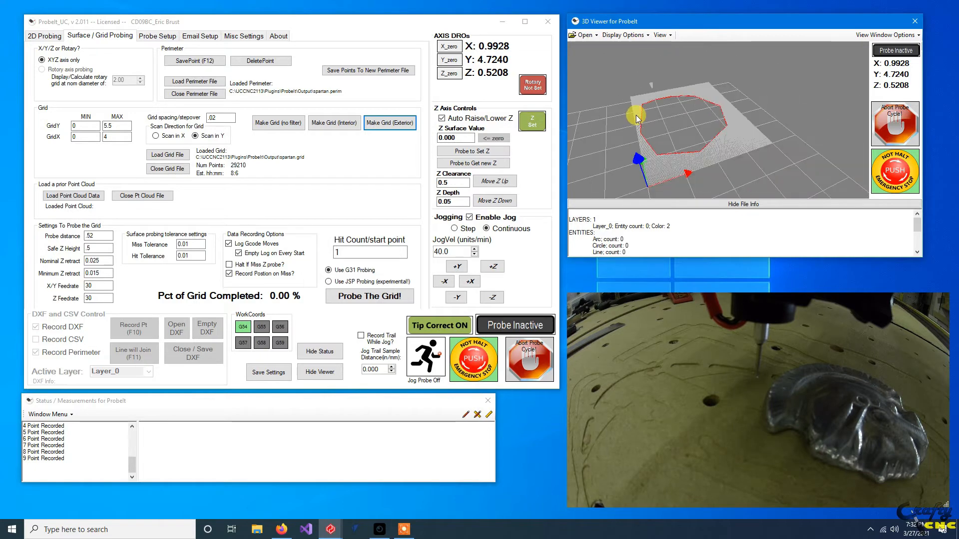
pyautogui.moveTo(672, 147); pyautogui.dragTo(647, 14)
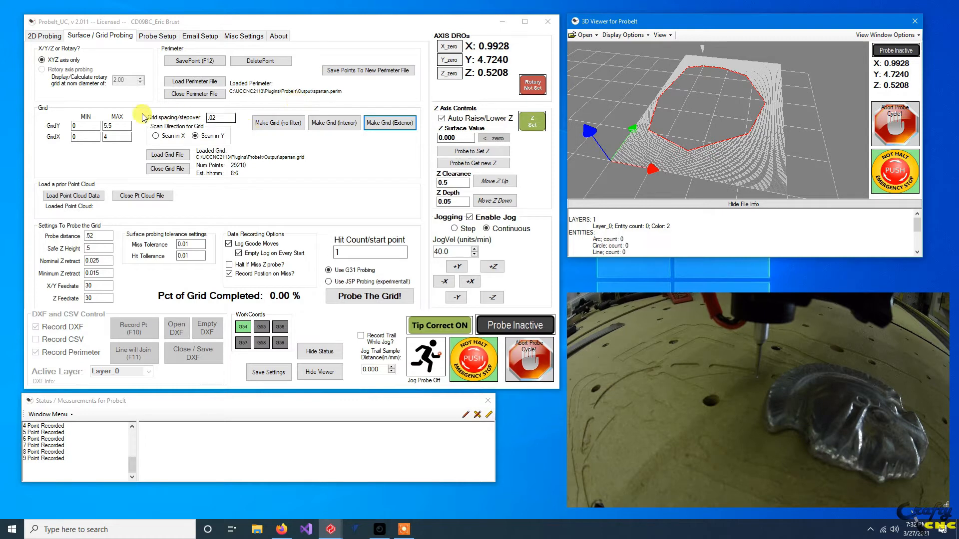
# Replace the exterior grid with an unfiltered grid covering the full X 0 to 4 and Y 0 to 5.5 area.
pyautogui.click(274, 125)
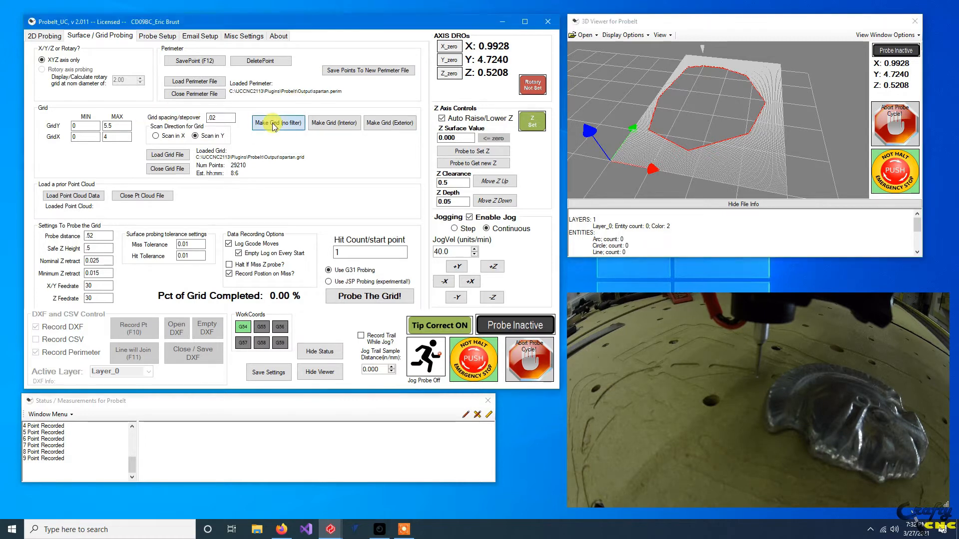
pyautogui.click(484, 294)
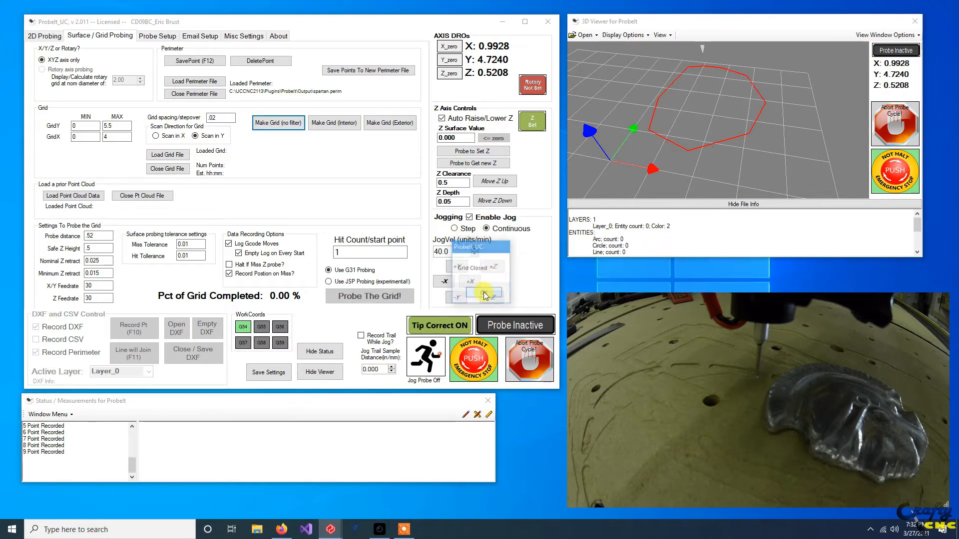
pyautogui.click(456, 294)
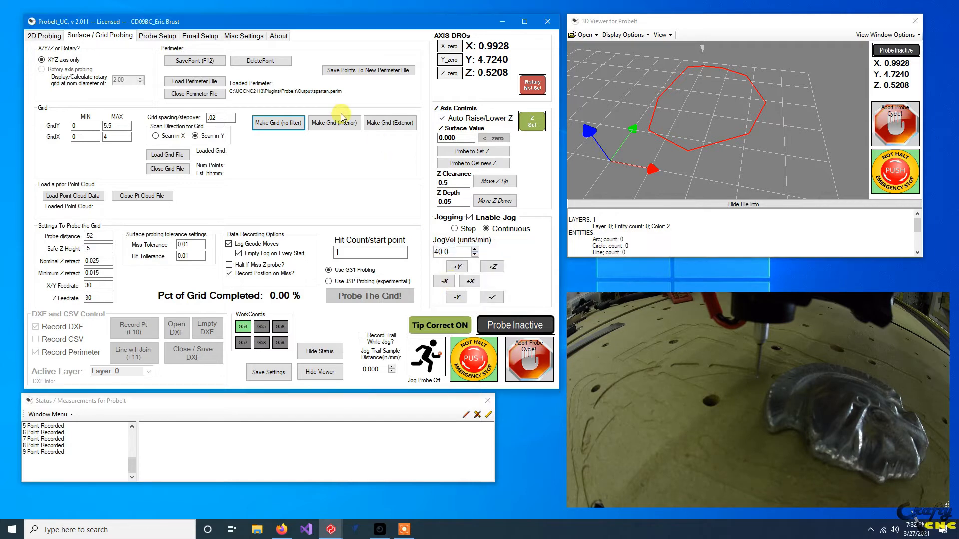
pyautogui.click(511, 293)
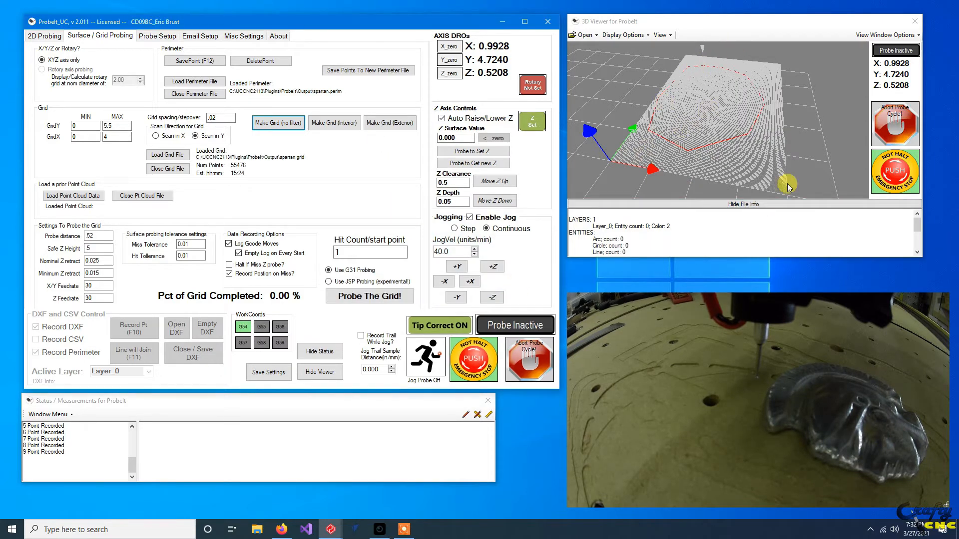
# Replace the unfiltered grid with a grid limited to the perimeter's interior.
pyautogui.click(322, 127)
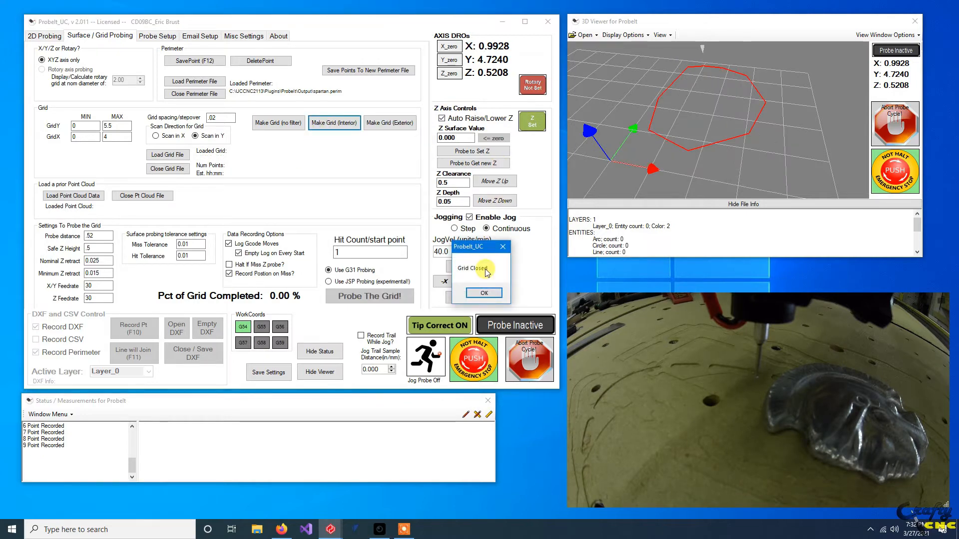
pyautogui.click(469, 294)
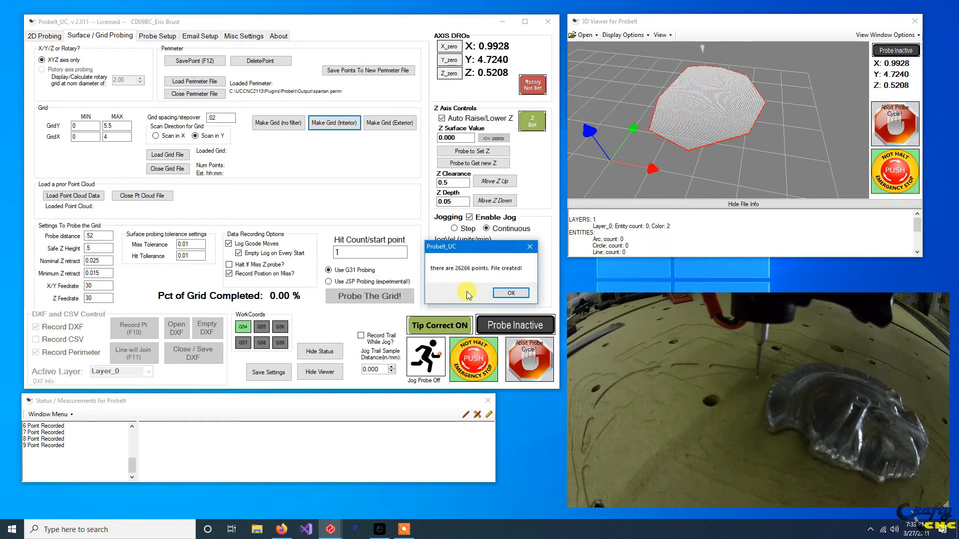
pyautogui.click(516, 296)
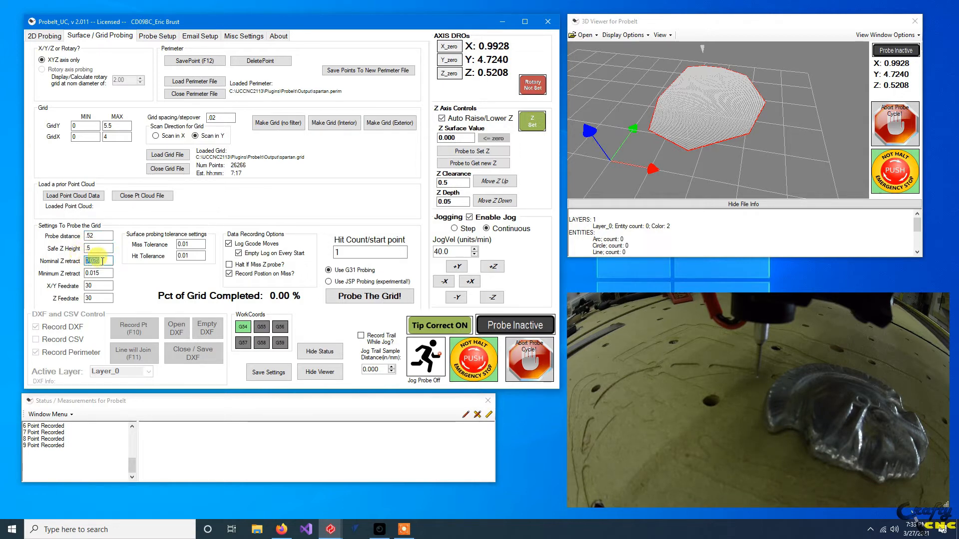
# Start probing the interior grid from point 1 with G31 probing, keeping the current probe settings.
pyautogui.doubleClick(88, 273)
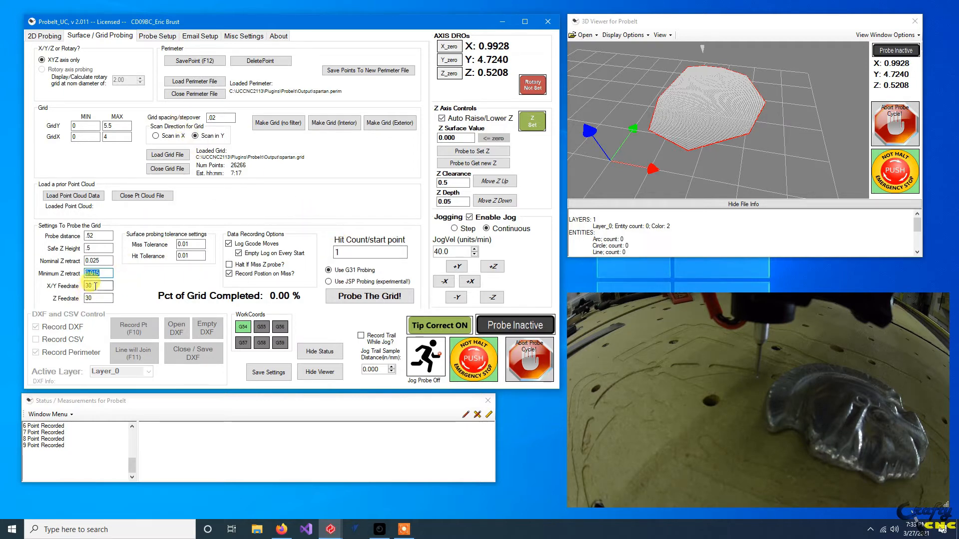
pyautogui.click(362, 299)
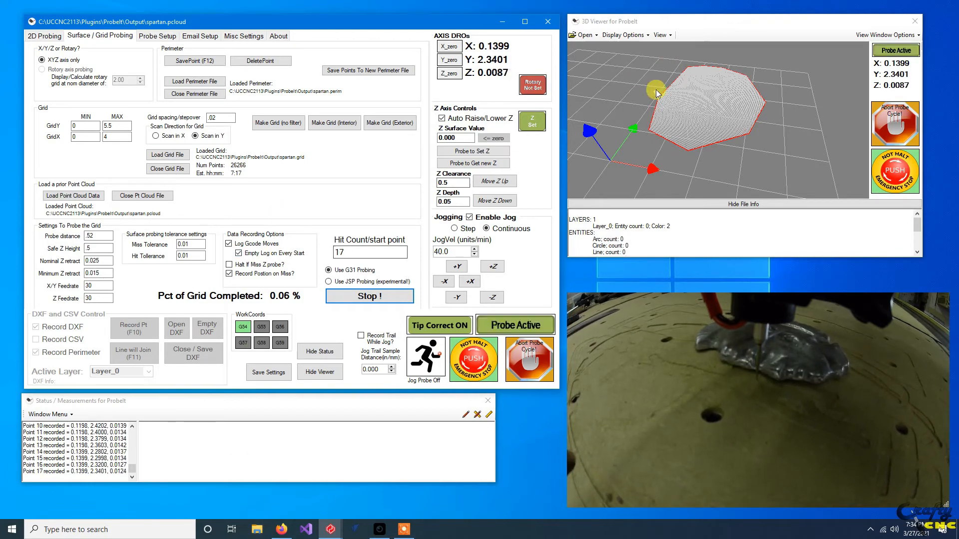
# Set the point cloud size to 3 in the 3D viewer, hide its settings area again, and inspect the probed points up close.
pyautogui.scroll(8, 654, 96)
pyautogui.moveTo(651, 119); pyautogui.dragTo(663, 136)
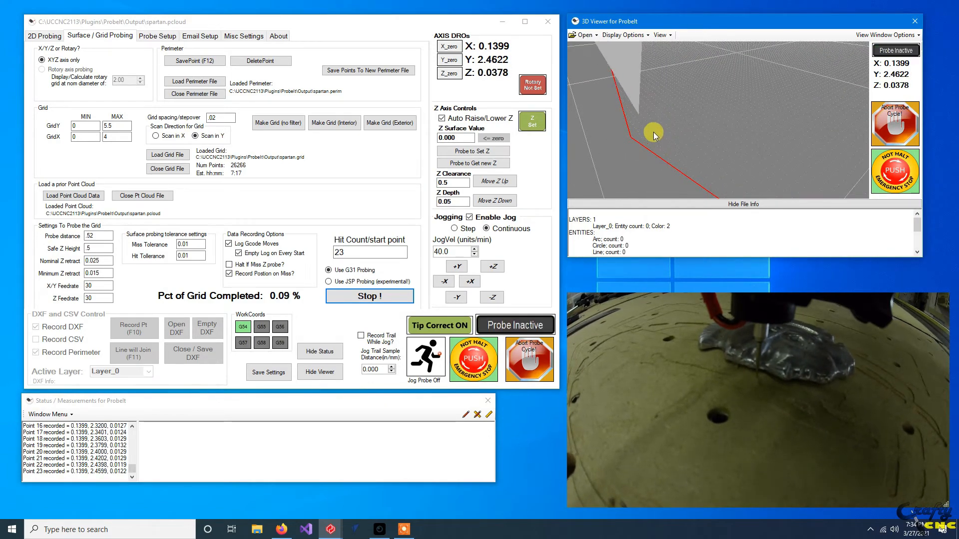
pyautogui.click(901, 36)
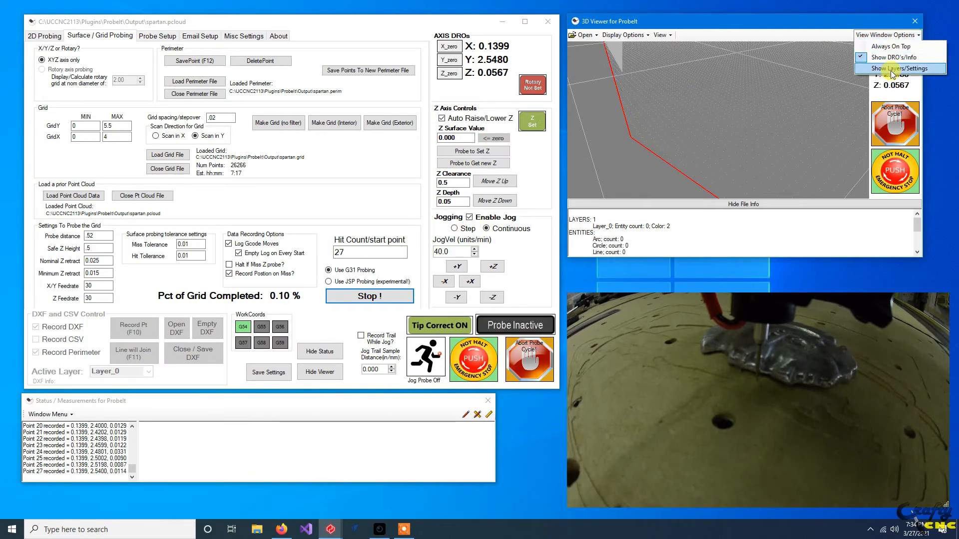
pyautogui.click(891, 69)
pyautogui.click(851, 83)
pyautogui.click(851, 83)
pyautogui.click(850, 83)
pyautogui.click(851, 83)
pyautogui.click(850, 83)
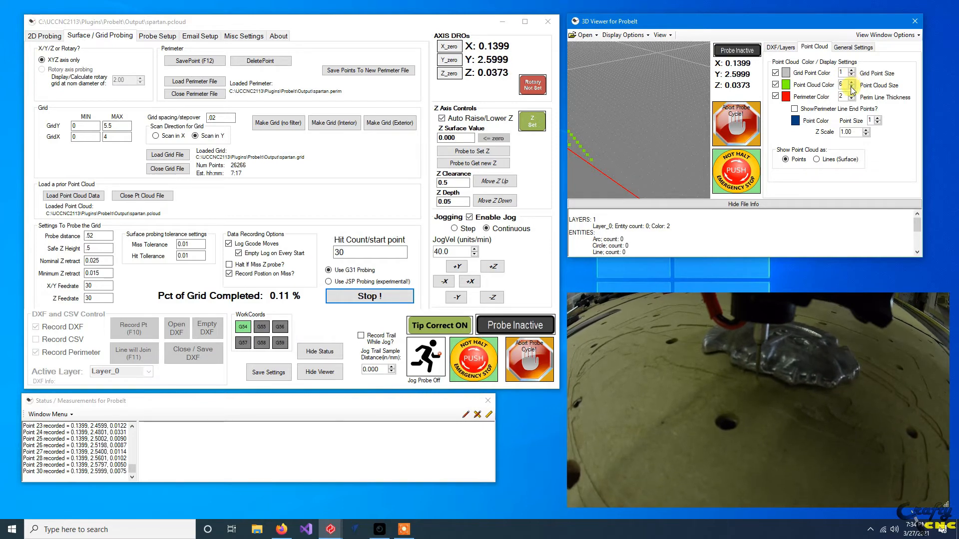
pyautogui.click(851, 88)
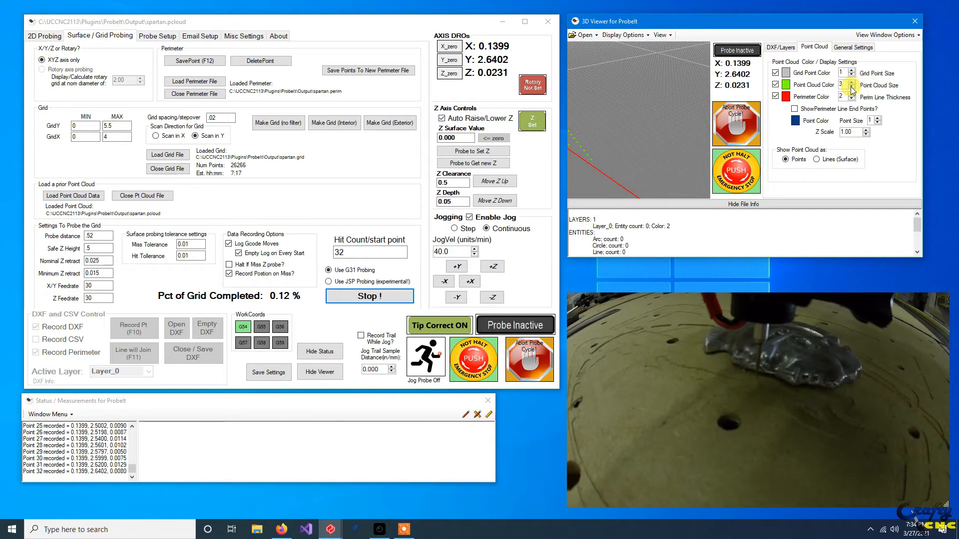
pyautogui.click(886, 35)
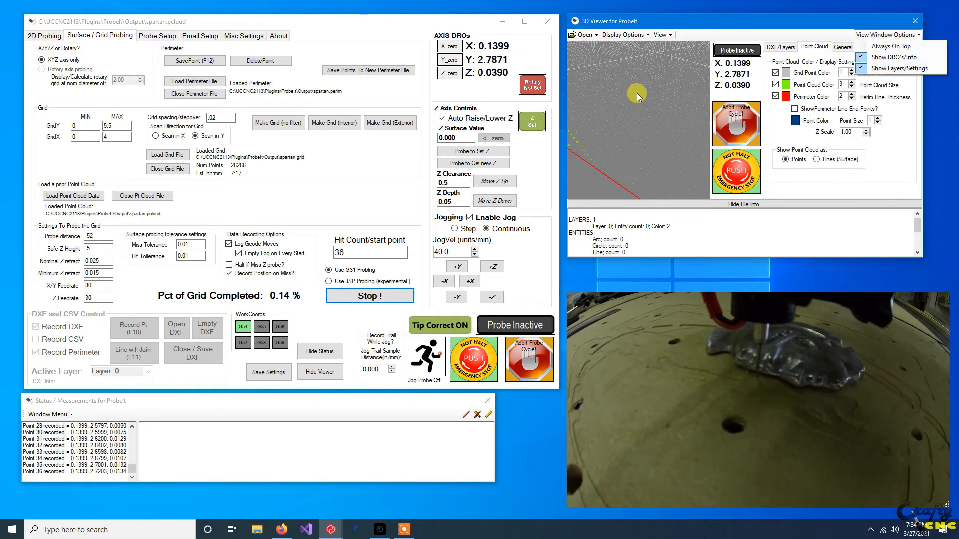
pyautogui.click(901, 70)
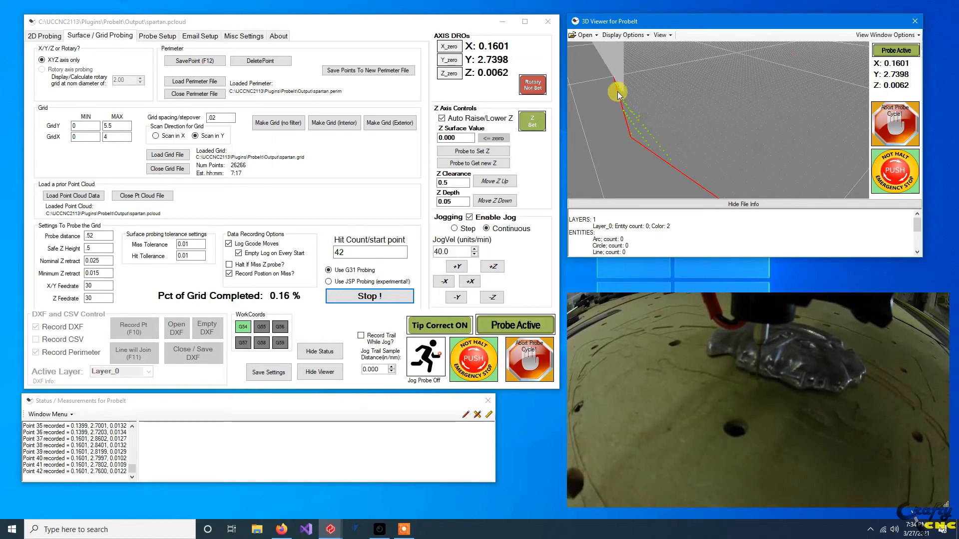
pyautogui.moveTo(688, 140); pyautogui.dragTo(731, 106)
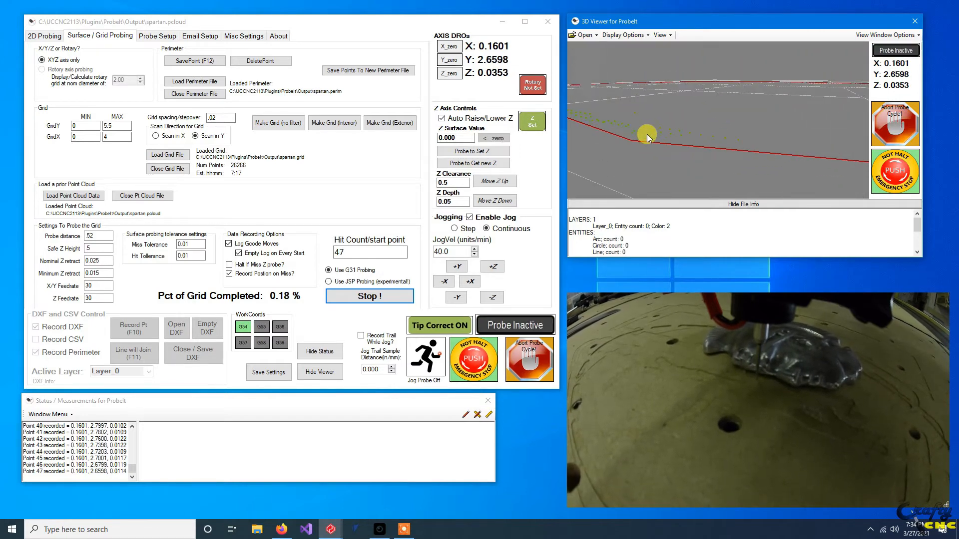
pyautogui.moveTo(732, 131); pyautogui.dragTo(712, 142)
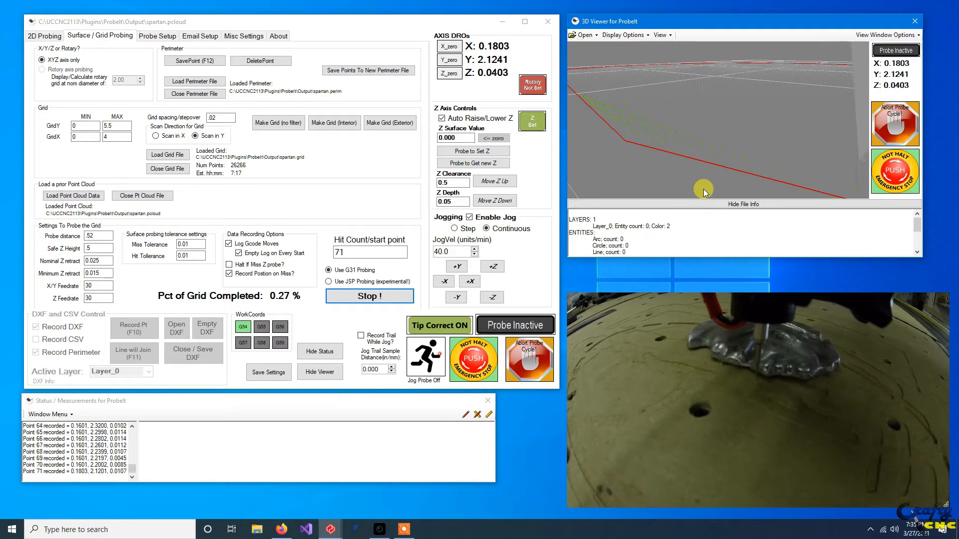
# Examine the growing point cloud along the perimeter edge from several angles in the 3D viewer, and check its point cloud display settings.
pyautogui.moveTo(769, 164); pyautogui.dragTo(745, 172, button='middle')
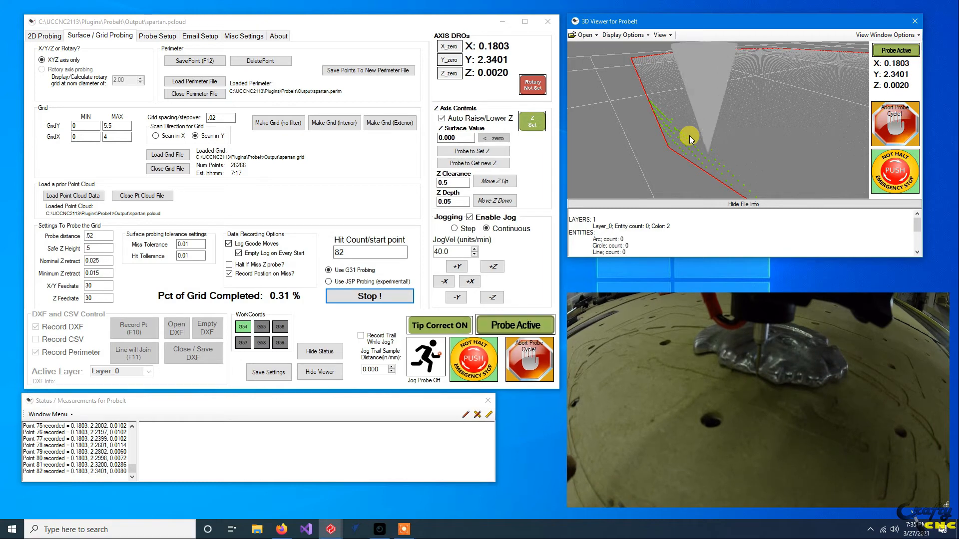
pyautogui.moveTo(694, 146); pyautogui.dragTo(712, 159)
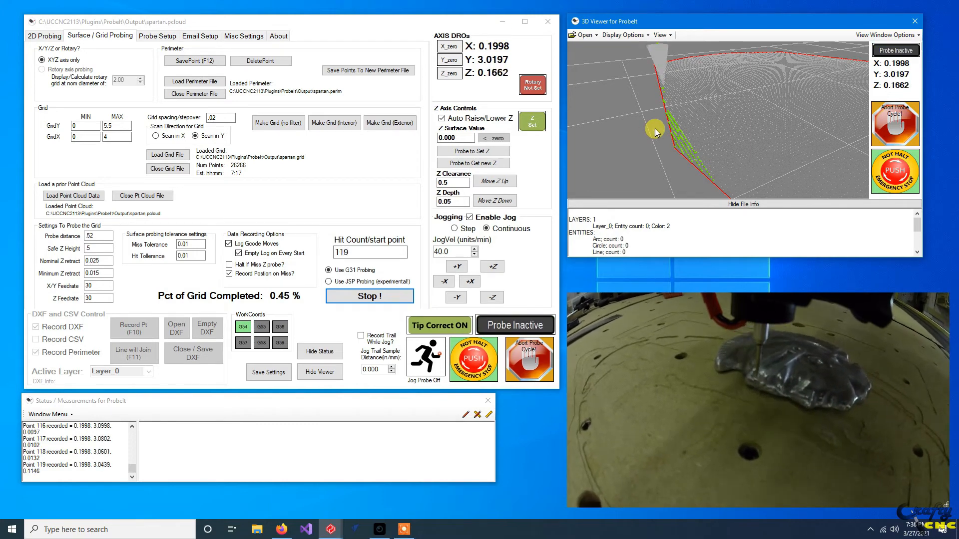
pyautogui.moveTo(663, 146); pyautogui.dragTo(714, 133)
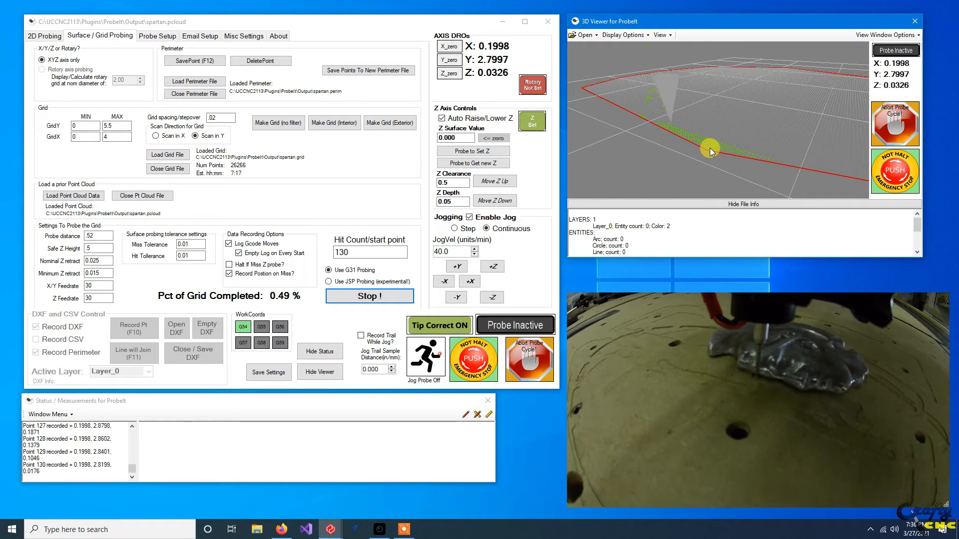
pyautogui.click(888, 35)
pyautogui.click(885, 46)
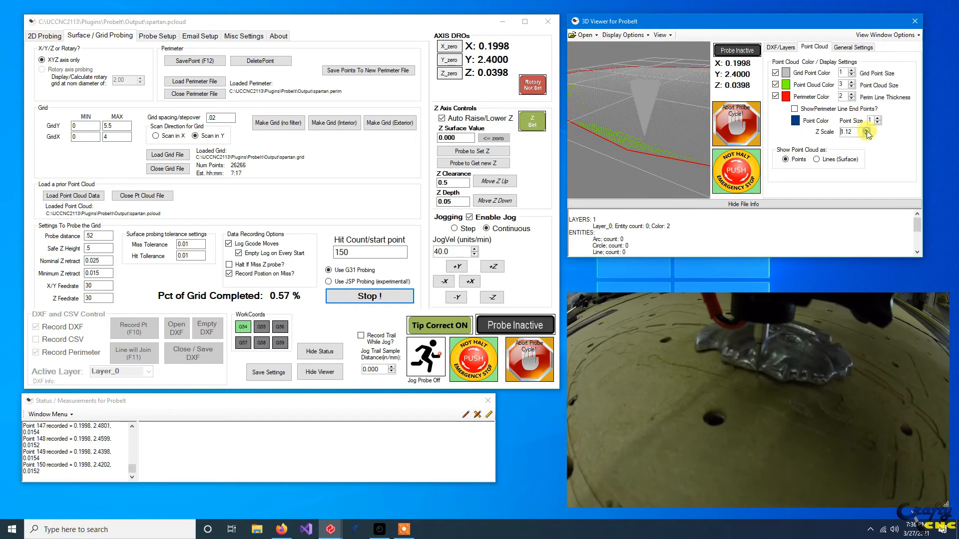
pyautogui.click(887, 34)
pyautogui.click(877, 58)
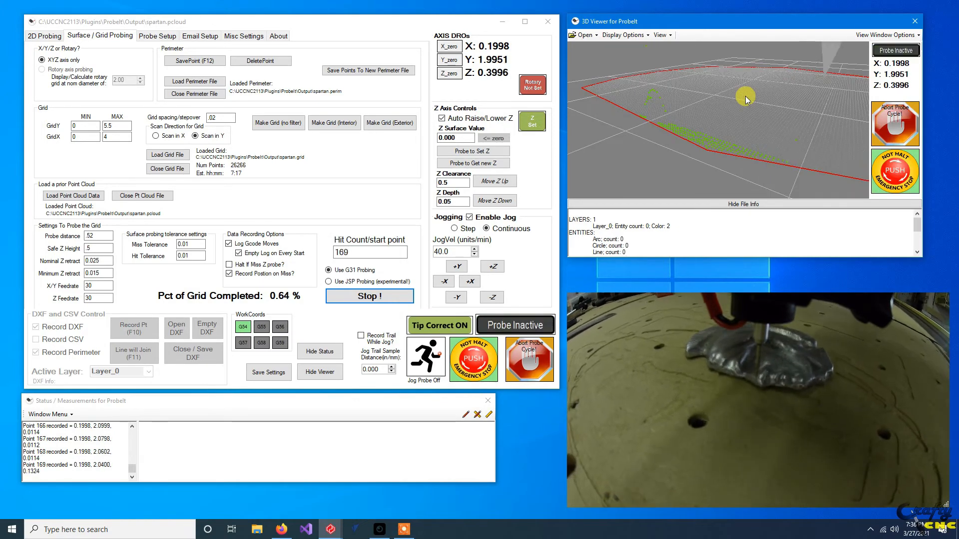
pyautogui.moveTo(807, 101); pyautogui.dragTo(742, 133)
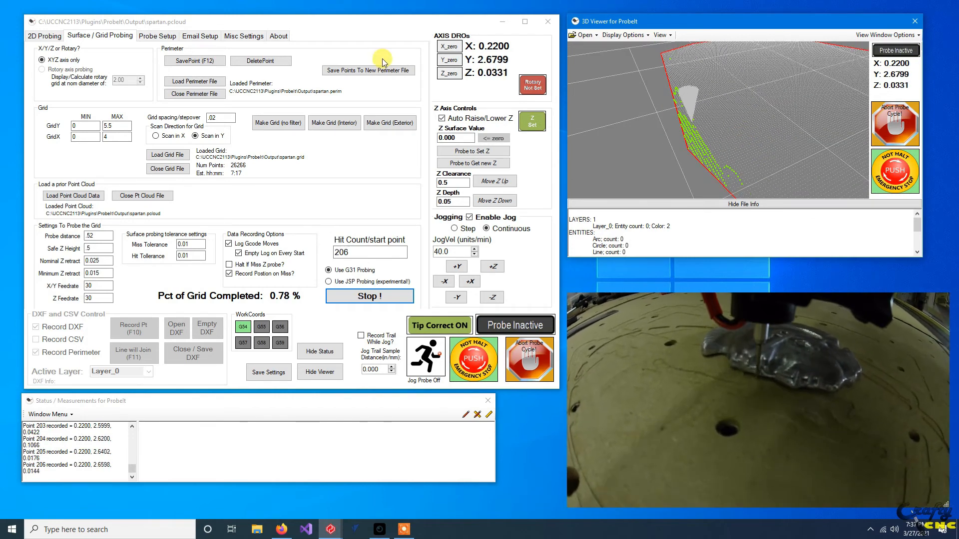
# Abort the running grid probe cycle.
pyautogui.click(519, 370)
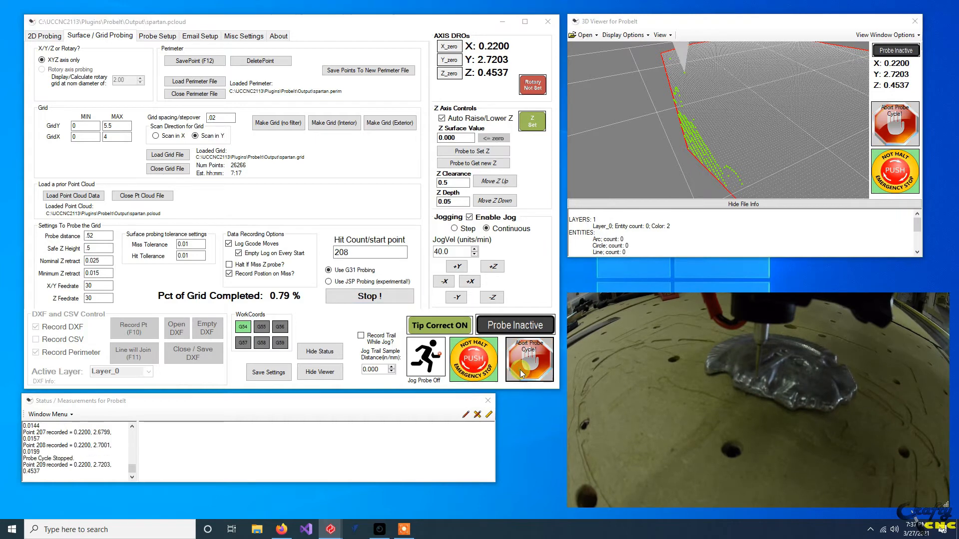
pyautogui.click(507, 292)
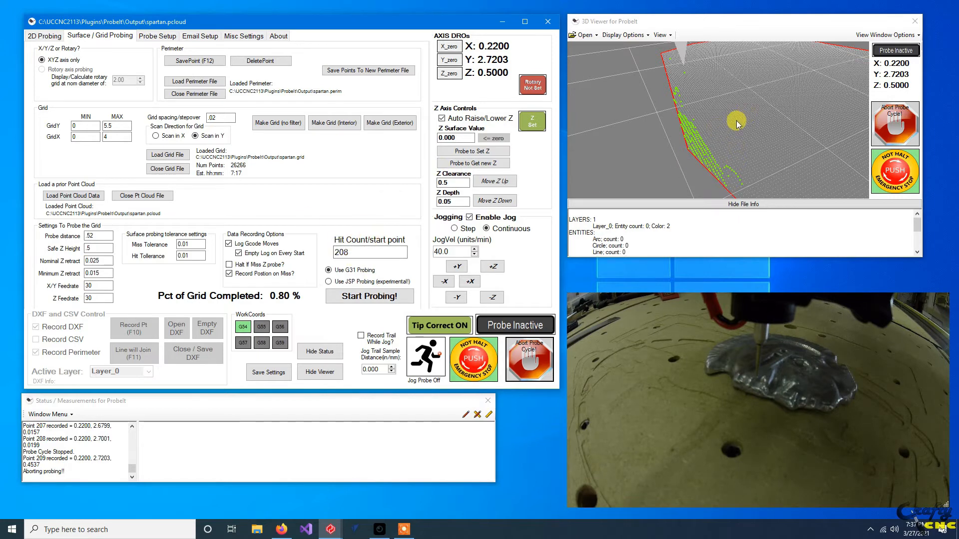
pyautogui.moveTo(742, 122); pyautogui.dragTo(769, 131)
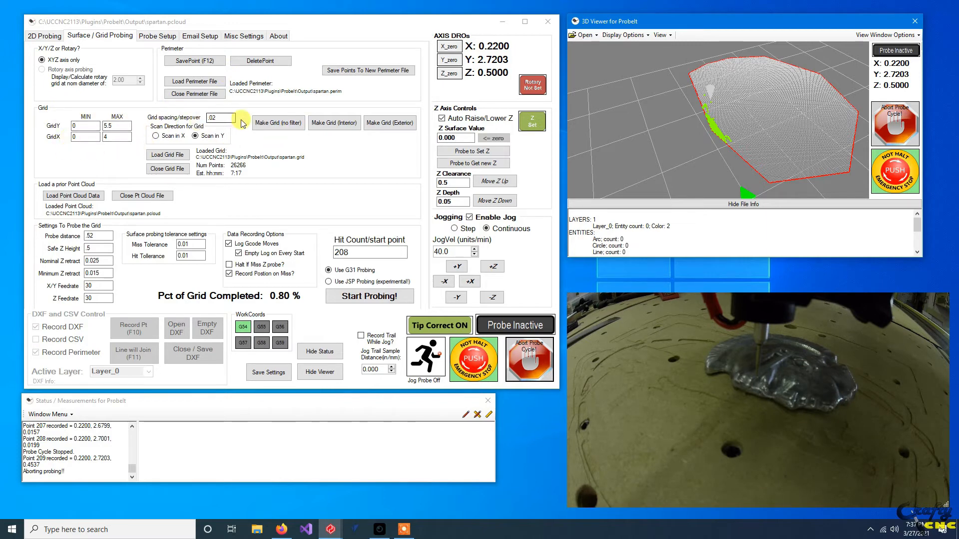
pyautogui.click(212, 117)
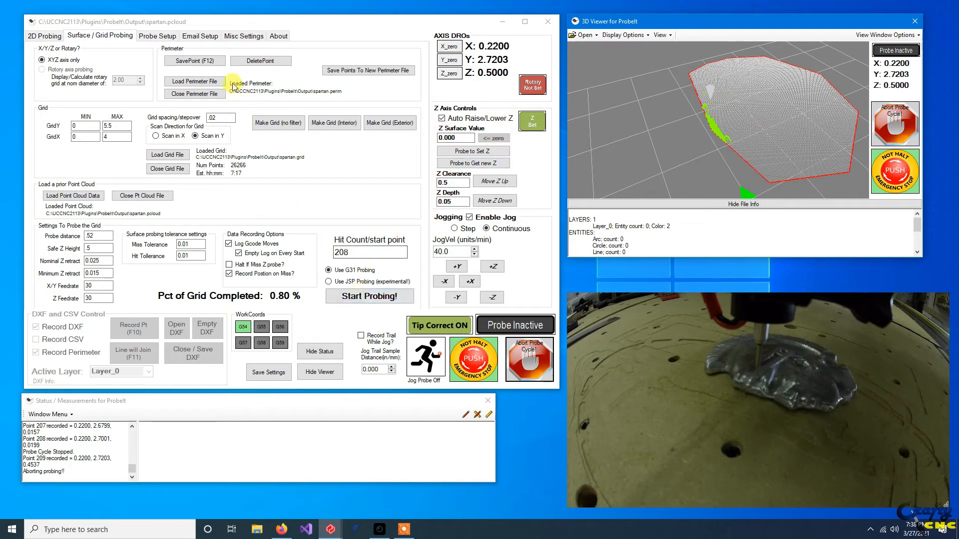
# Close the loaded spartan perimeter and grid files and delete both files.
pyautogui.click(188, 95)
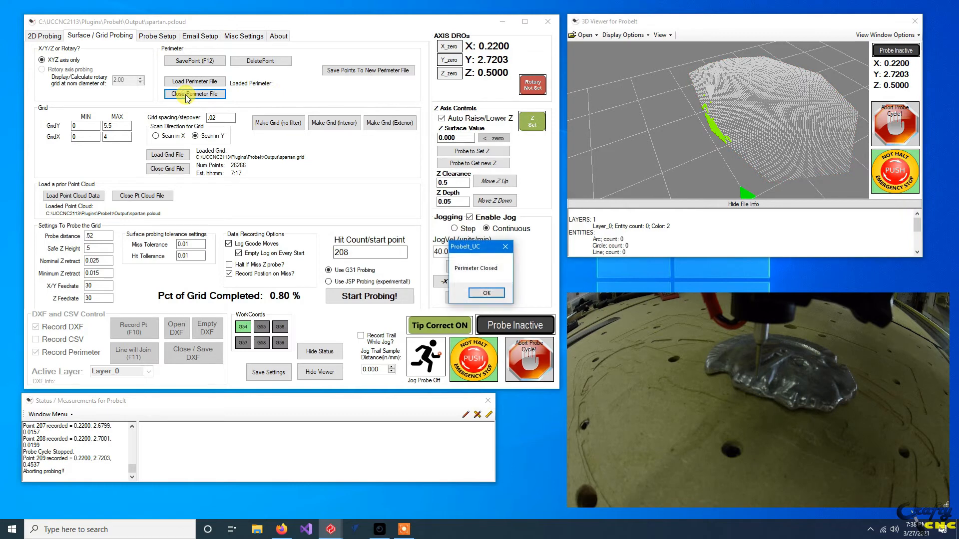
pyautogui.click(484, 295)
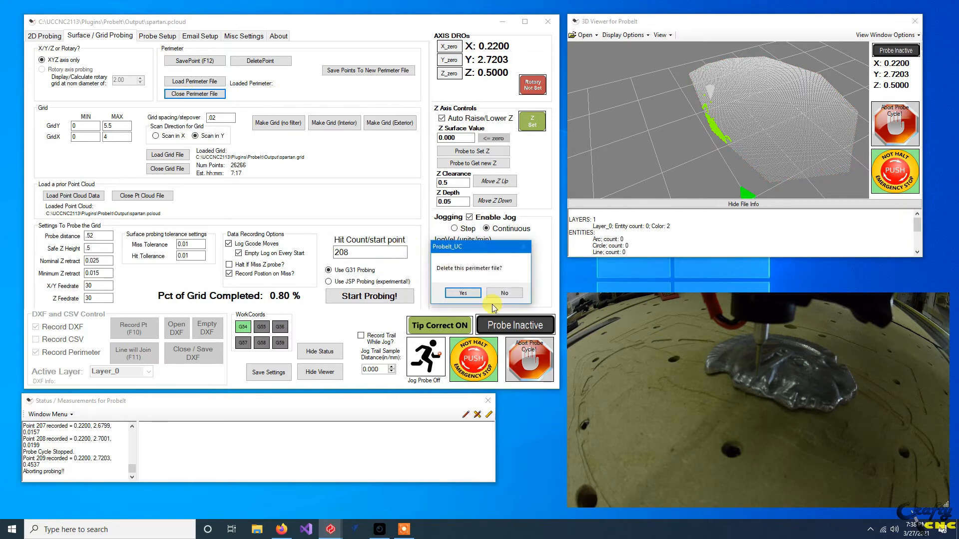
pyautogui.click(472, 293)
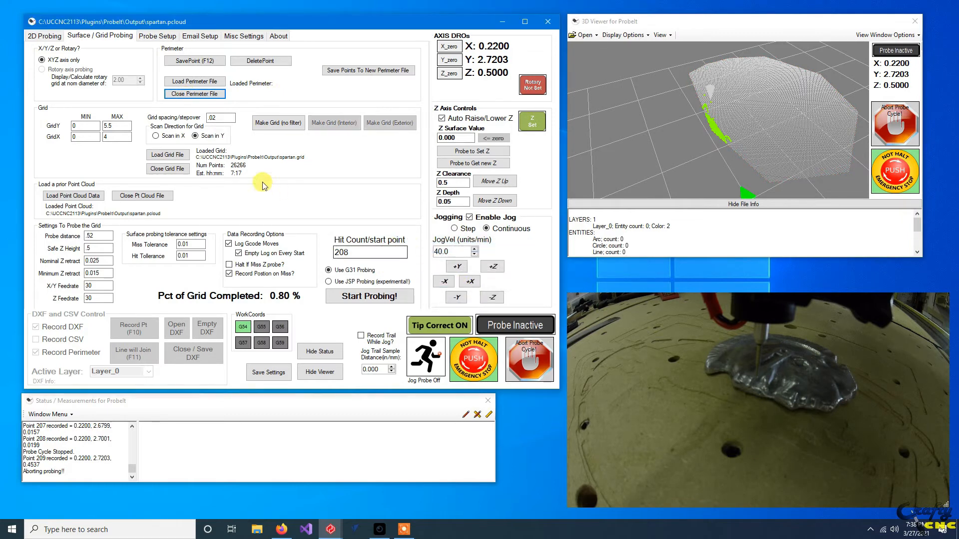
pyautogui.click(166, 169)
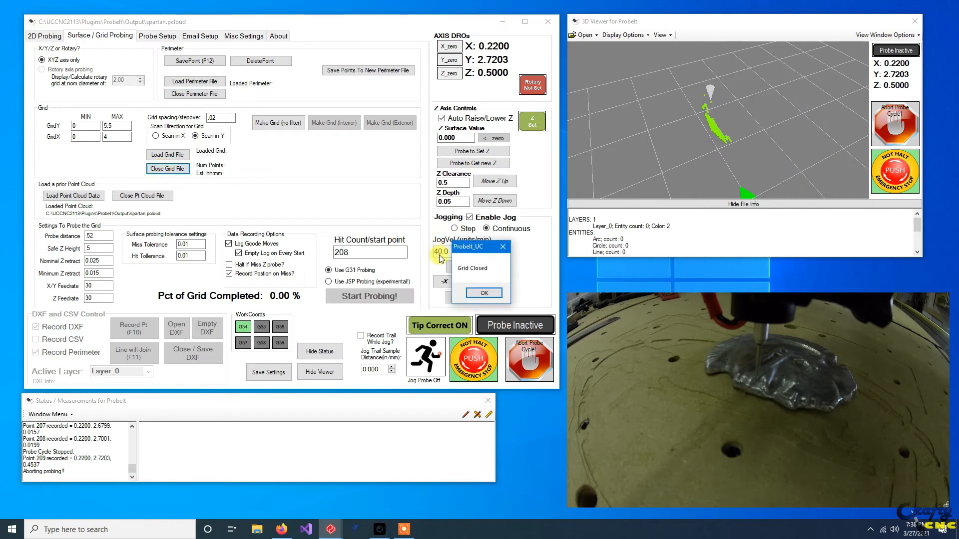
pyautogui.click(482, 293)
pyautogui.click(471, 295)
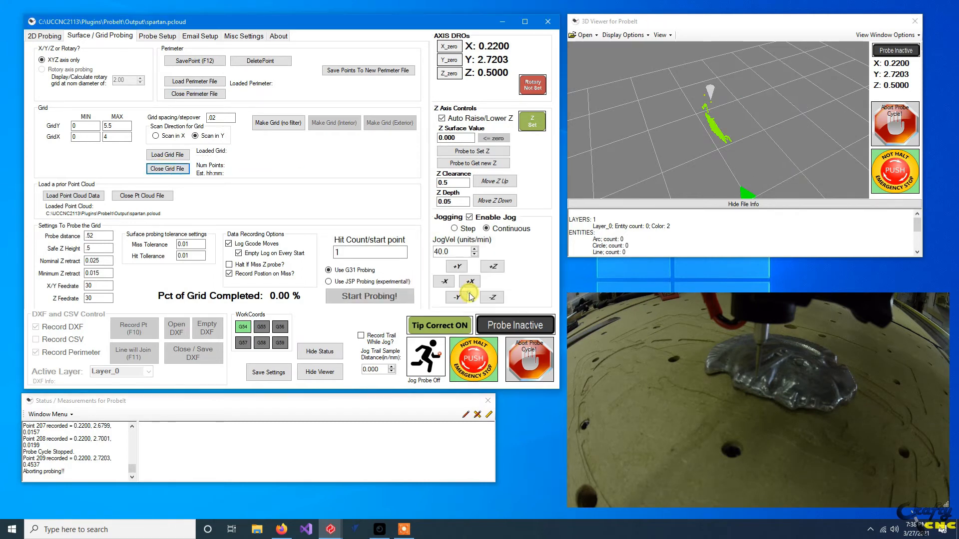
# Close the loaded spartan.pcloud point cloud and delete its file.
pyautogui.click(51, 39)
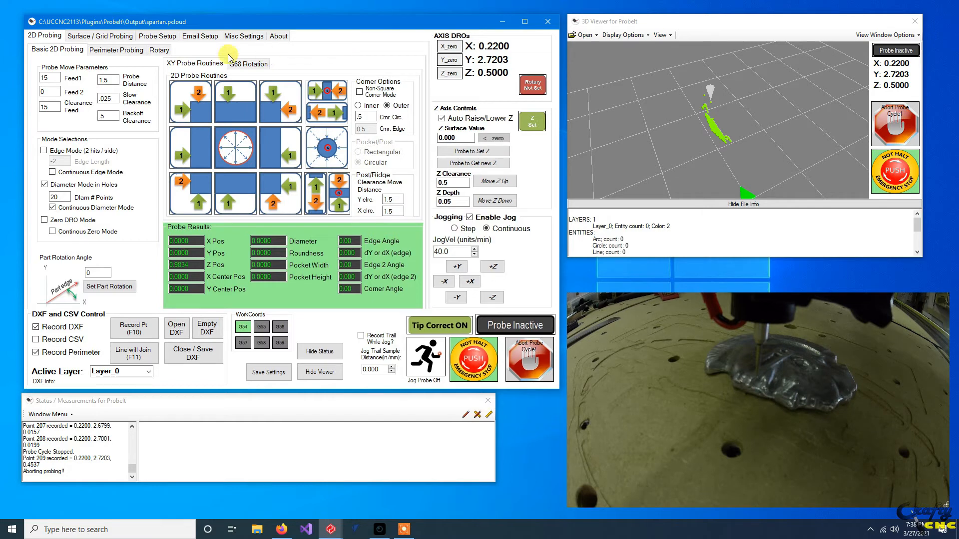
pyautogui.click(122, 39)
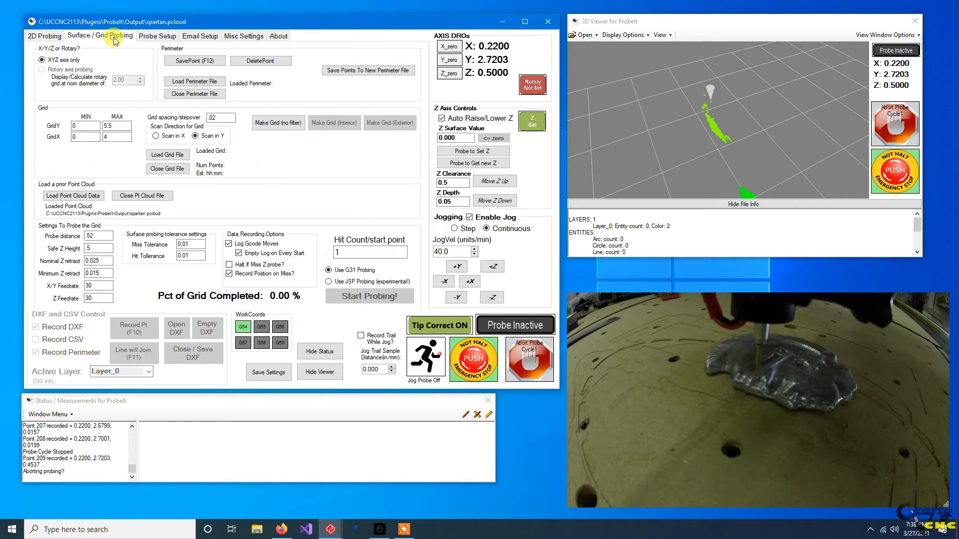
pyautogui.click(133, 197)
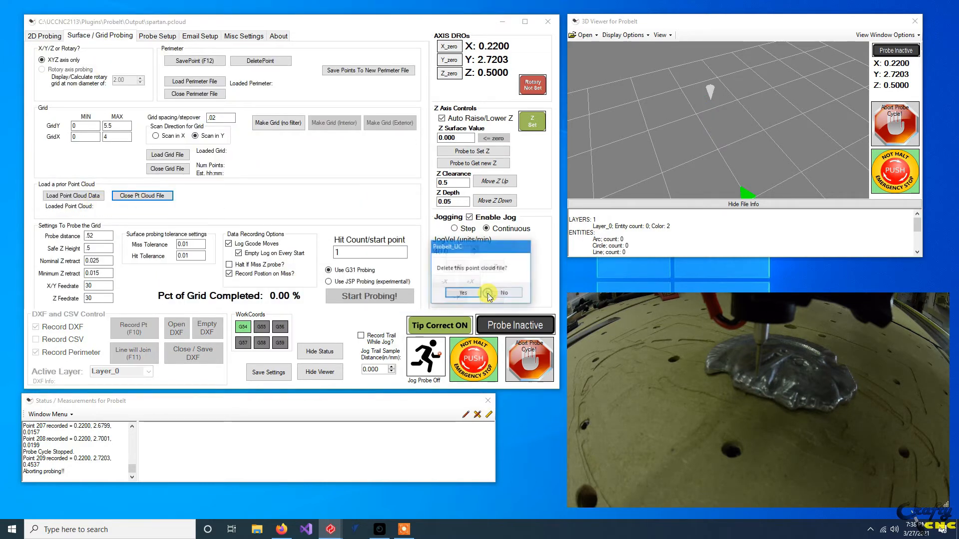
pyautogui.click(462, 294)
# Set up for XY perimeter probing by lowering the probe to the 0.05 Z depth and jogging it in negative X to about 0.107.
pyautogui.click(38, 39)
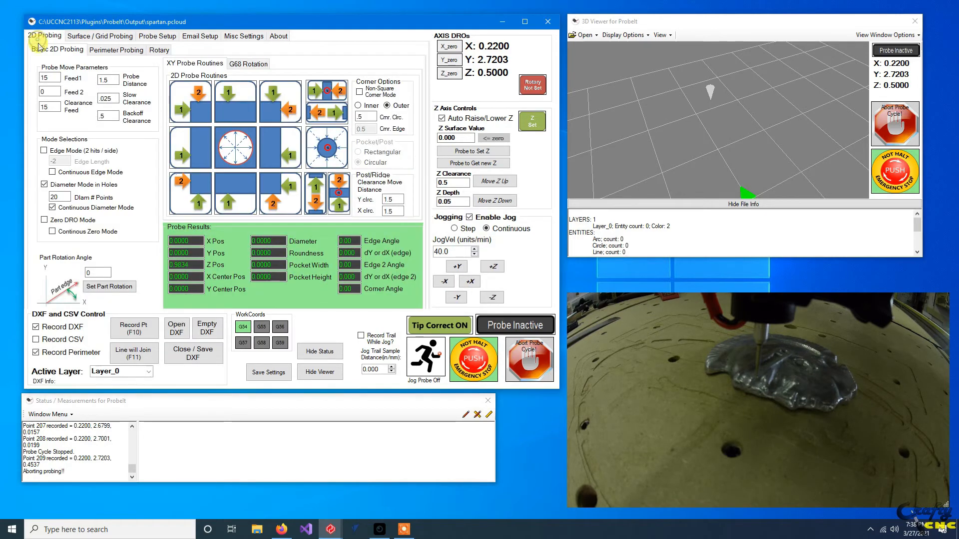
pyautogui.click(121, 53)
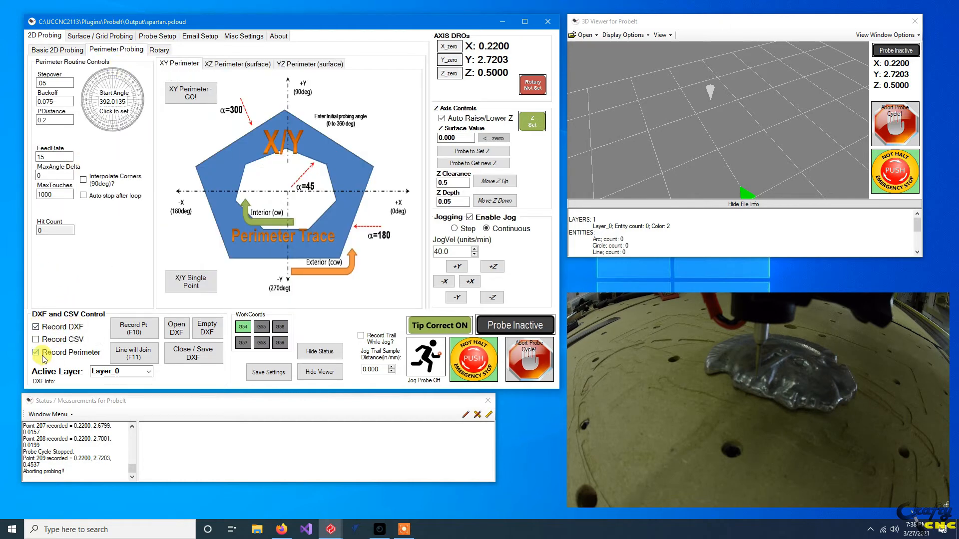
pyautogui.moveTo(70, 356)
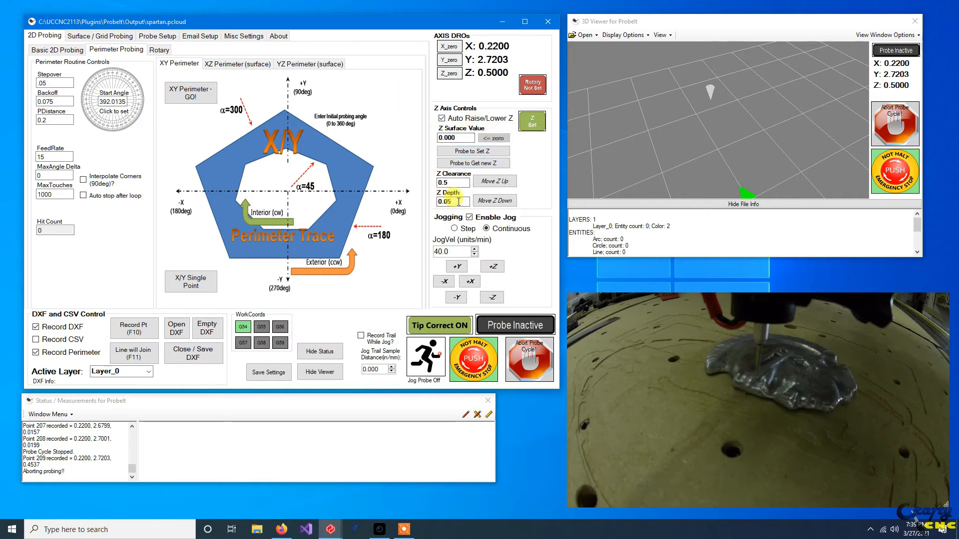
pyautogui.click(499, 202)
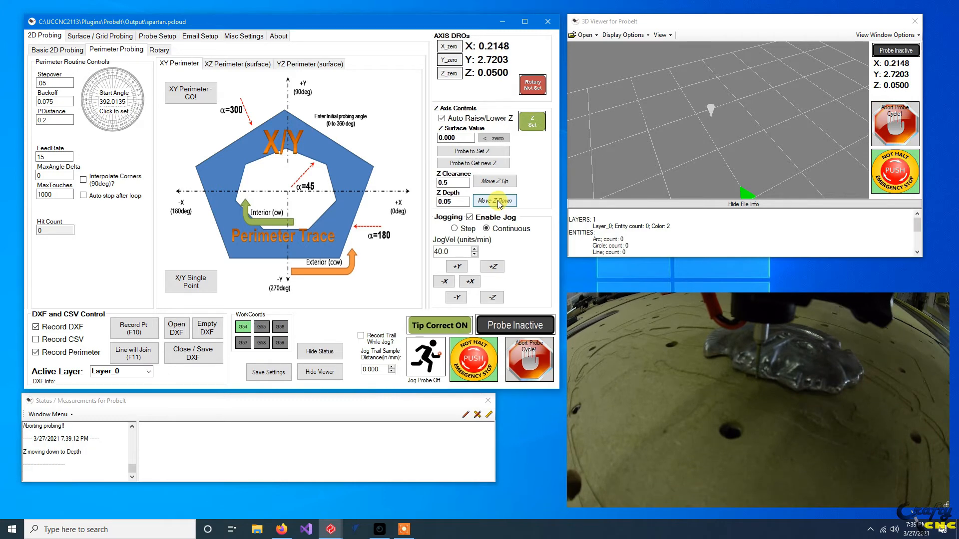
pyautogui.press('Left')
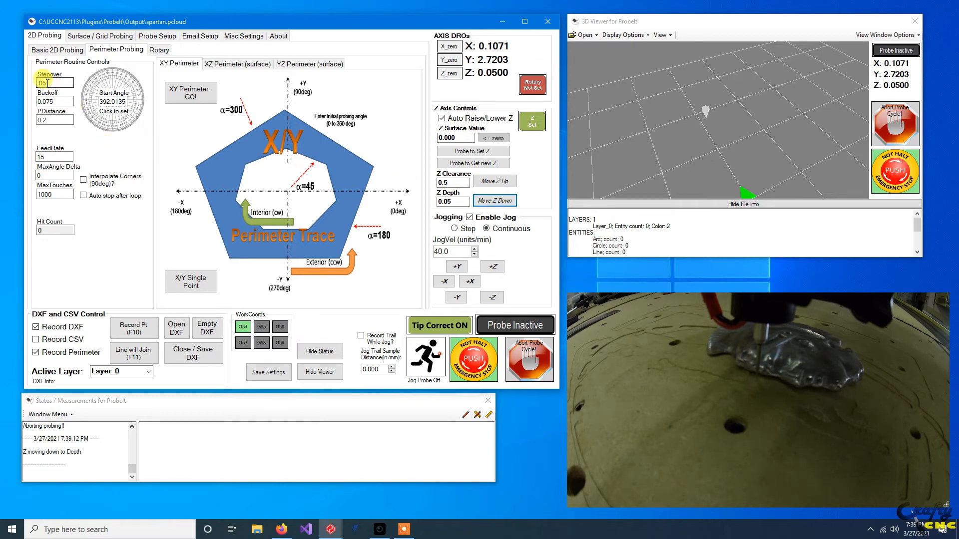
# Trace the part's XY perimeter from a start angle of 357.95 with auto stop after loop enabled, and acknowledge the completed lap.
pyautogui.moveTo(48, 83)
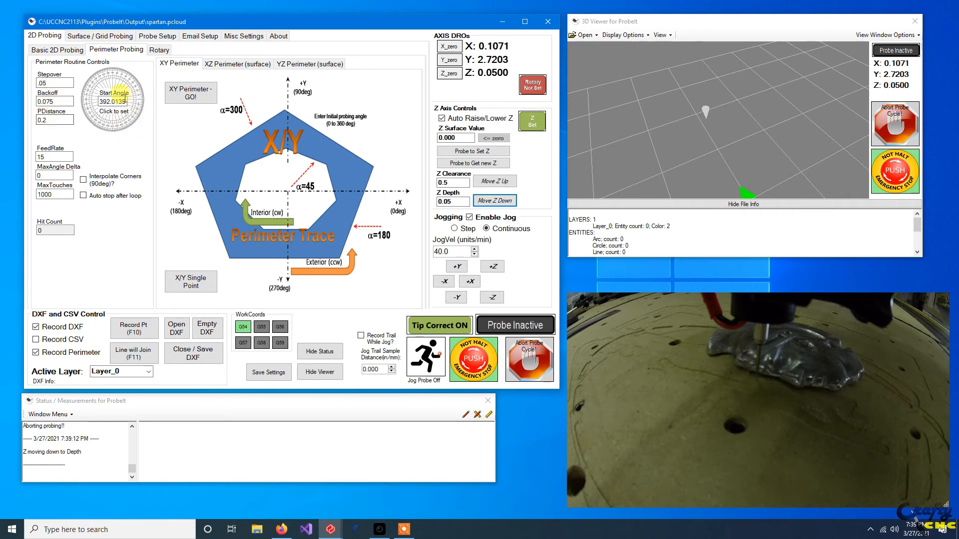
pyautogui.click(140, 102)
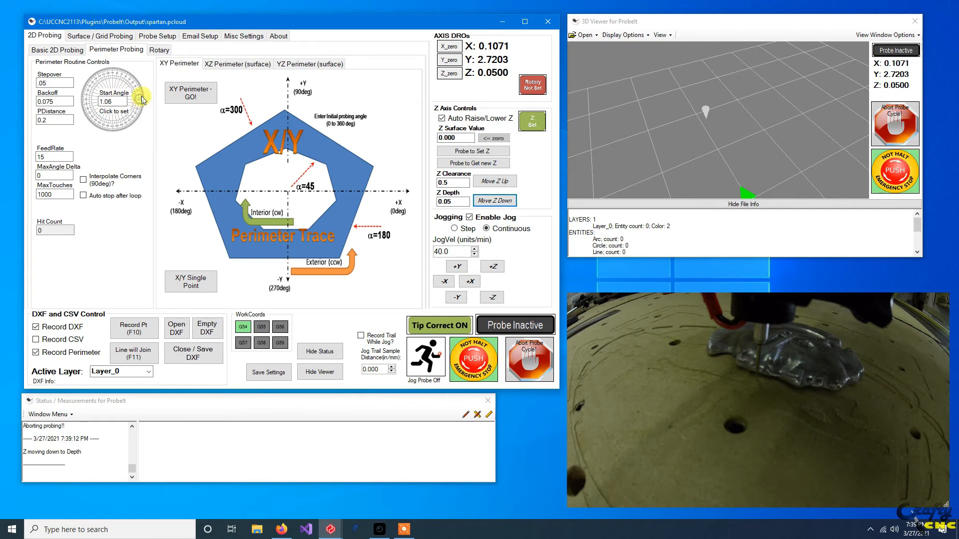
pyautogui.click(134, 86)
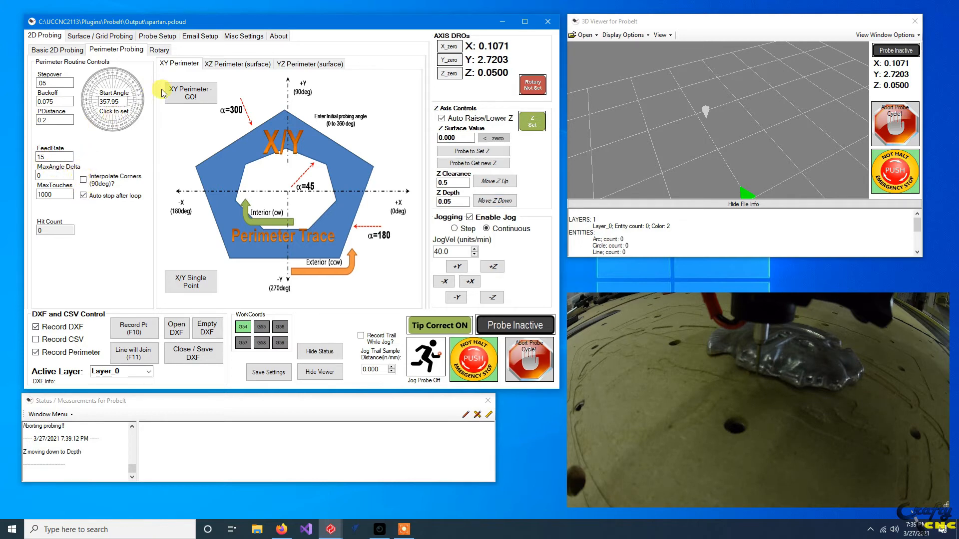
pyautogui.click(183, 96)
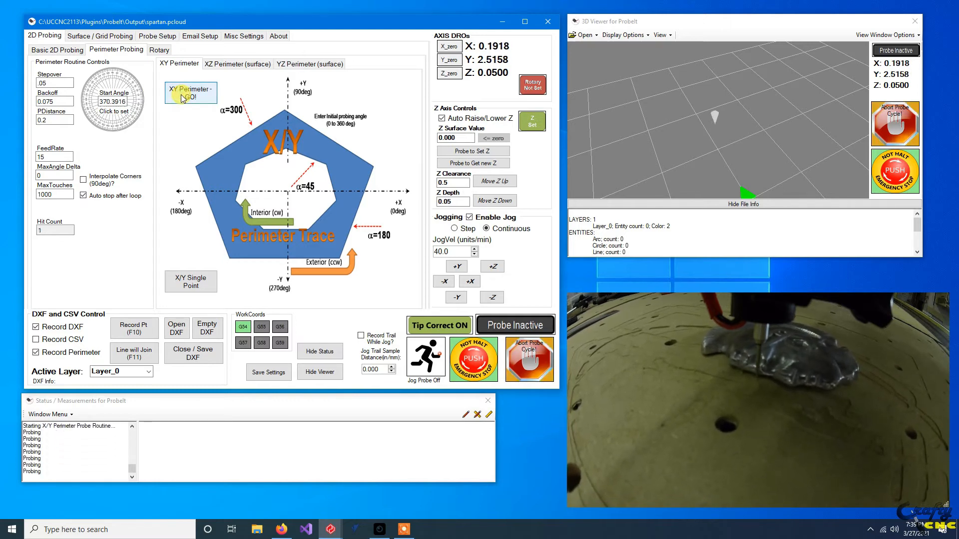
pyautogui.click(731, 120)
pyautogui.scroll(5, 726, 121)
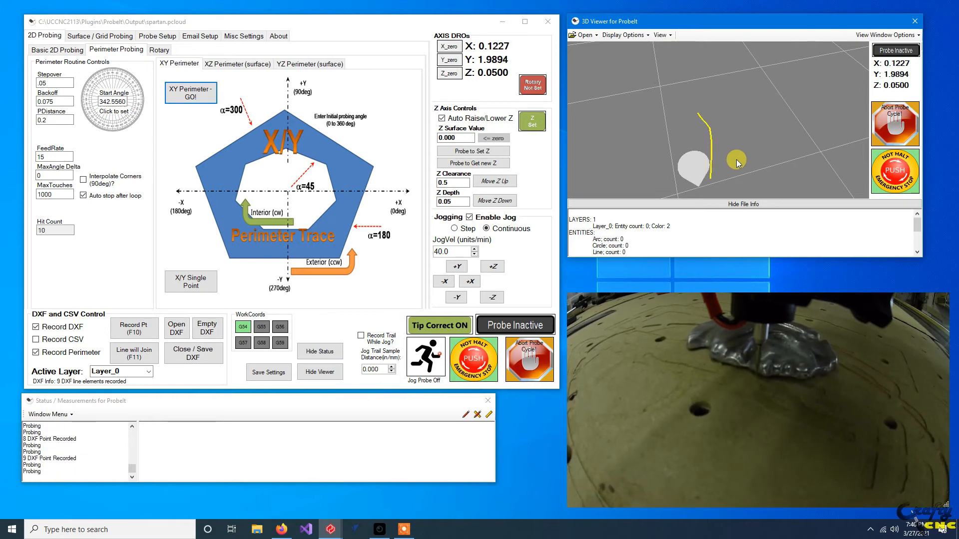
pyautogui.moveTo(730, 166); pyautogui.dragTo(697, 112, button='middle')
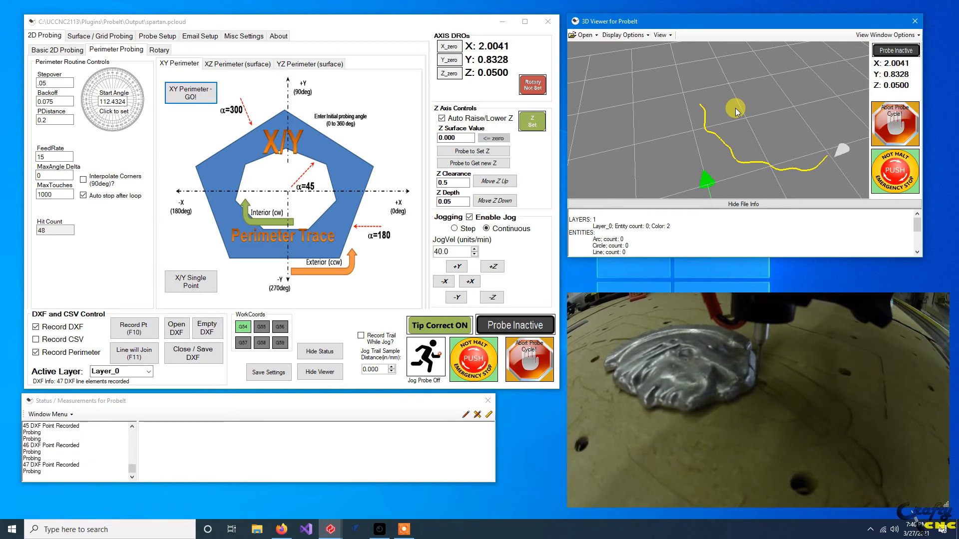
pyautogui.moveTo(743, 88); pyautogui.dragTo(743, 190)
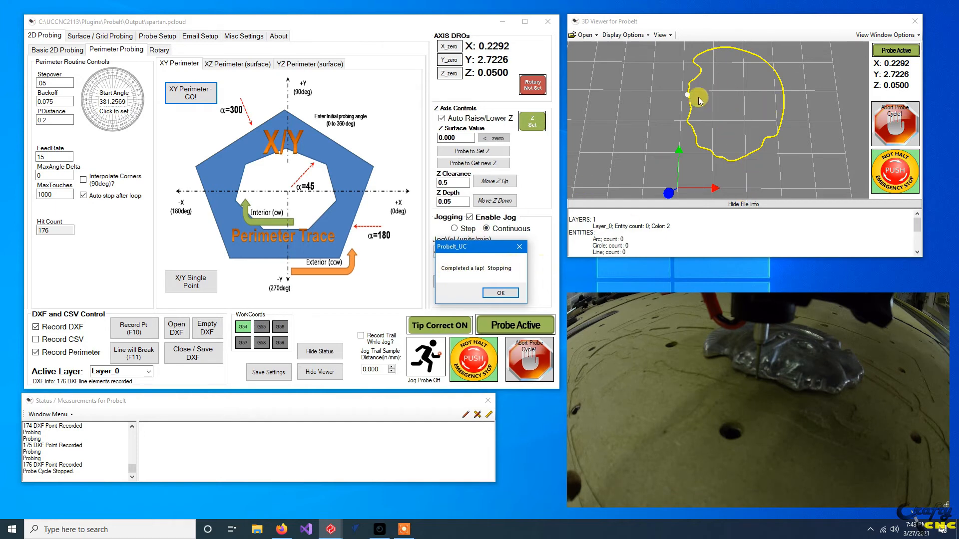
pyautogui.click(501, 293)
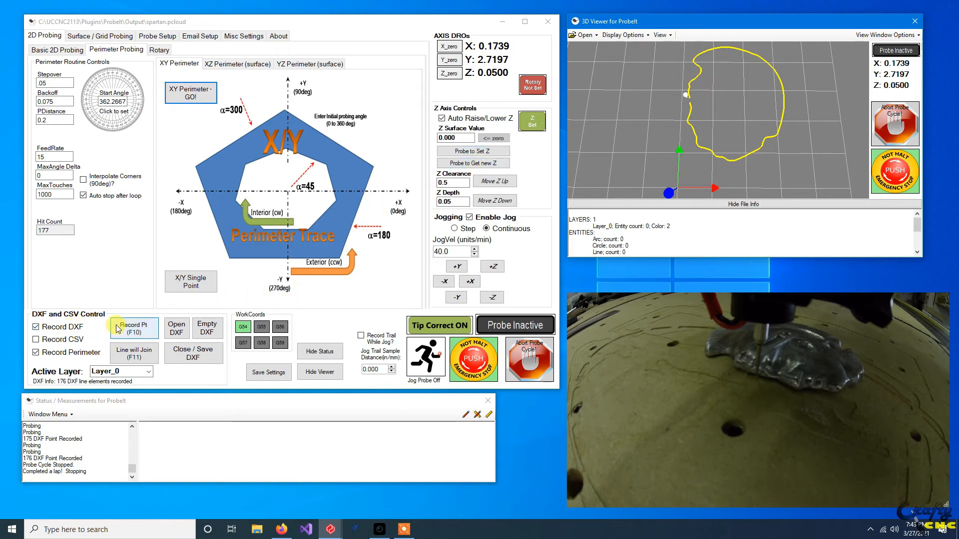
# Close the recorded perimeter trace and save it in the Output folder as spartan.
pyautogui.click(202, 353)
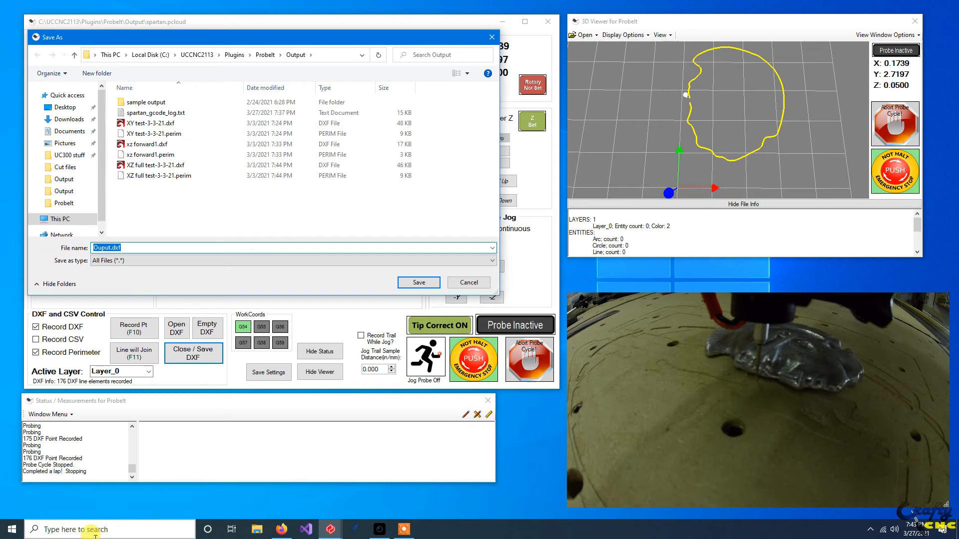
pyautogui.write('spart')
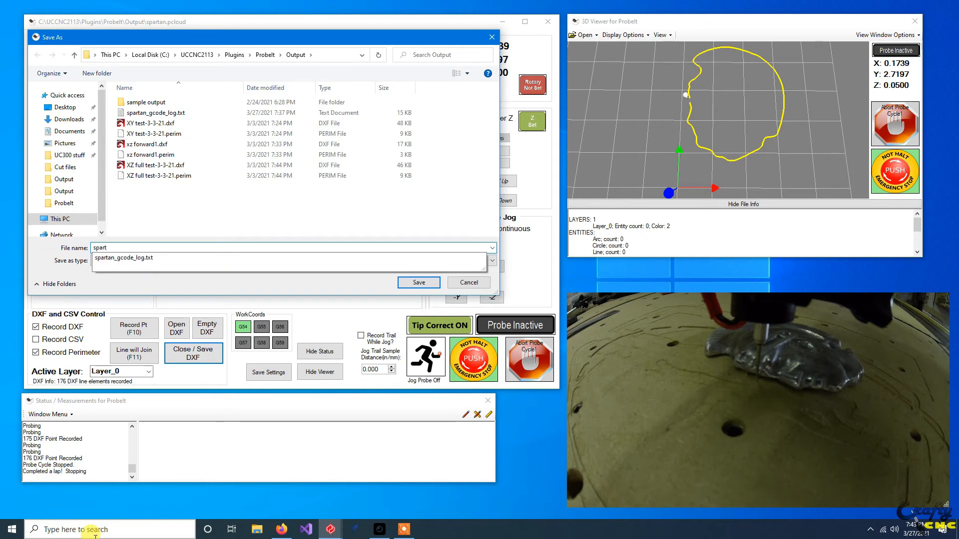
pyautogui.write('an')
pyautogui.press('Return')
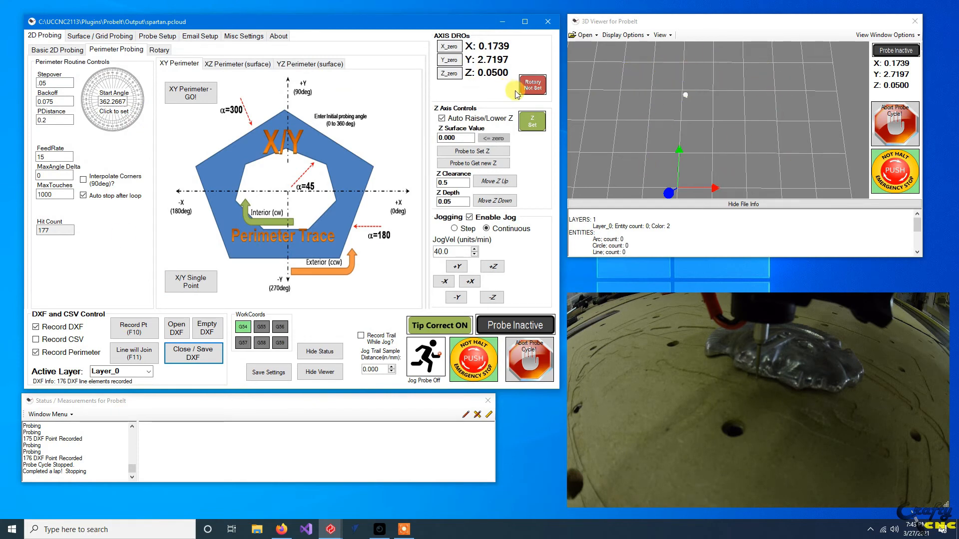
# Load the spartan2.perim perimeter file for surface grid probing and inspect its outline in the 3D viewer.
pyautogui.click(97, 38)
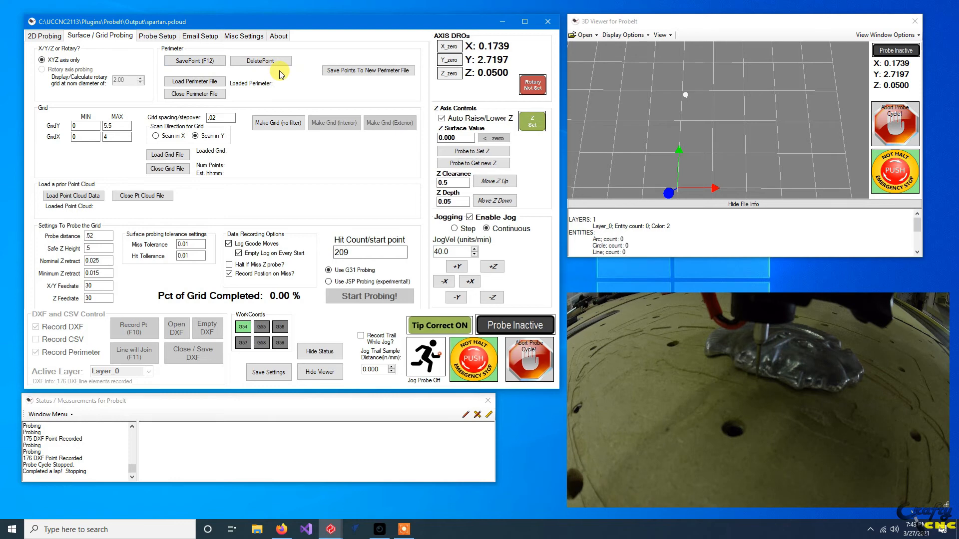
pyautogui.click(199, 82)
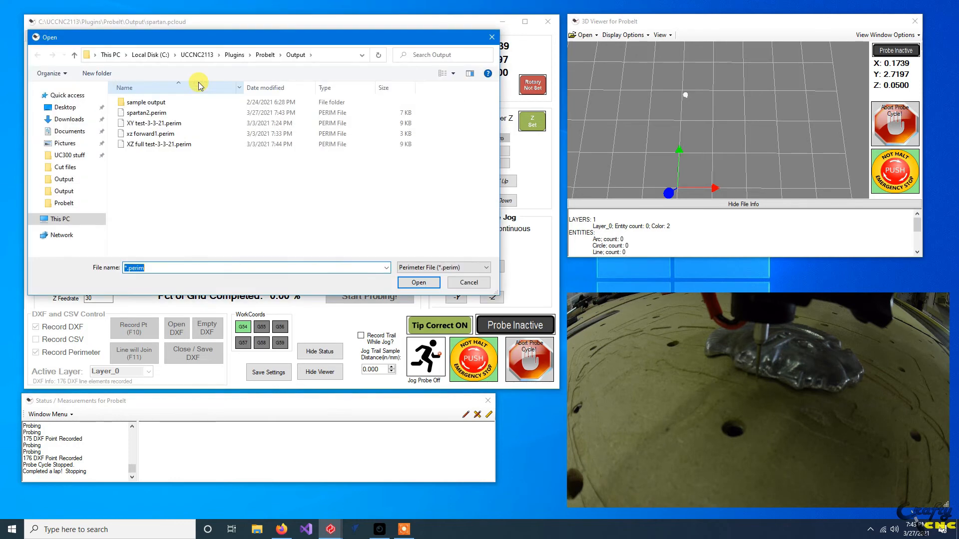
pyautogui.doubleClick(129, 116)
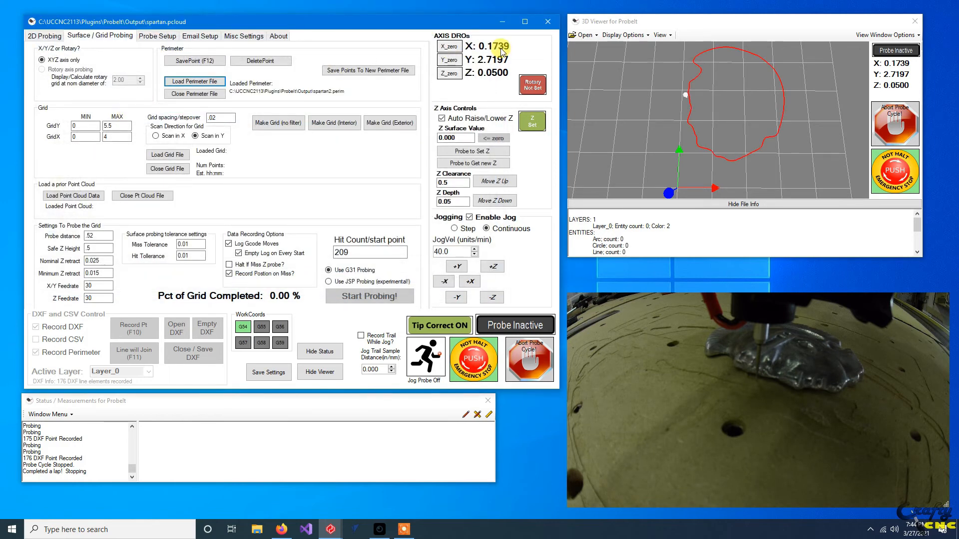
pyautogui.scroll(1, 741, 71)
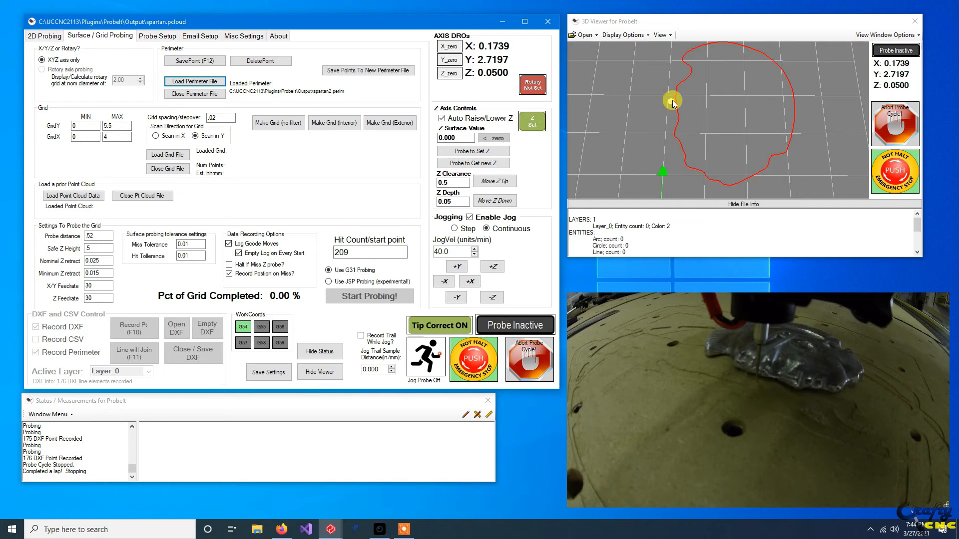
pyautogui.scroll(-3, 701, 107)
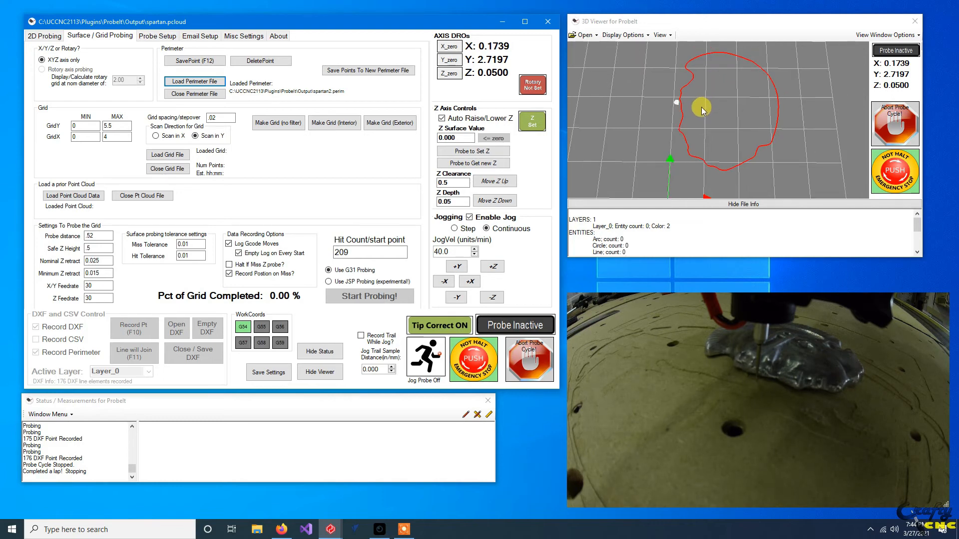
# Generate an interior grid at 0.02 spacing within the loaded perimeter and inspect its point density.
pyautogui.click(340, 124)
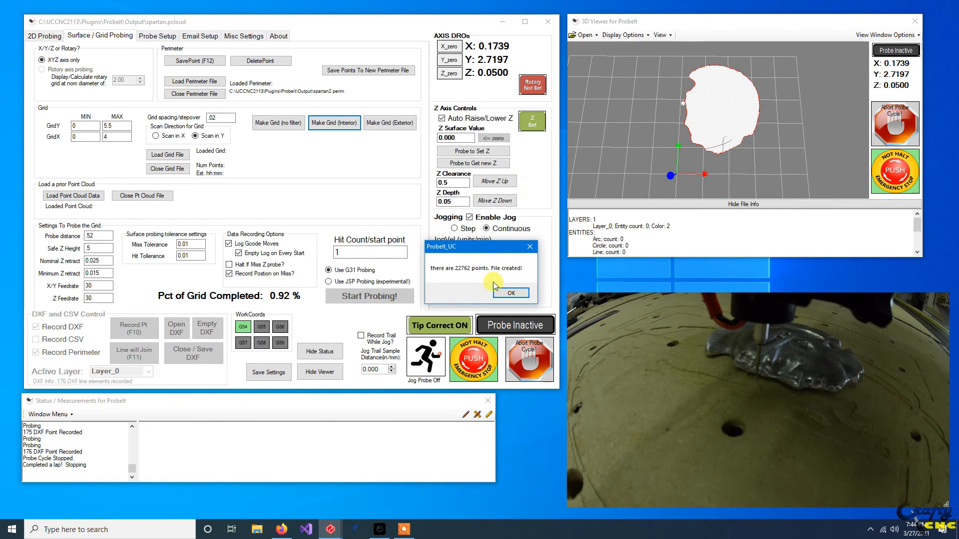
pyautogui.click(509, 293)
pyautogui.moveTo(727, 149); pyautogui.dragTo(718, 174)
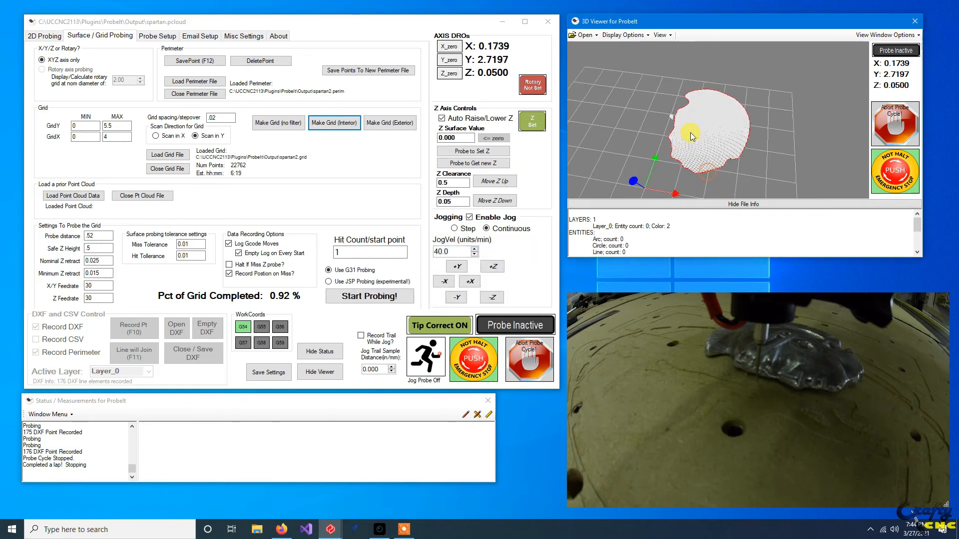
pyautogui.scroll(5, 691, 134)
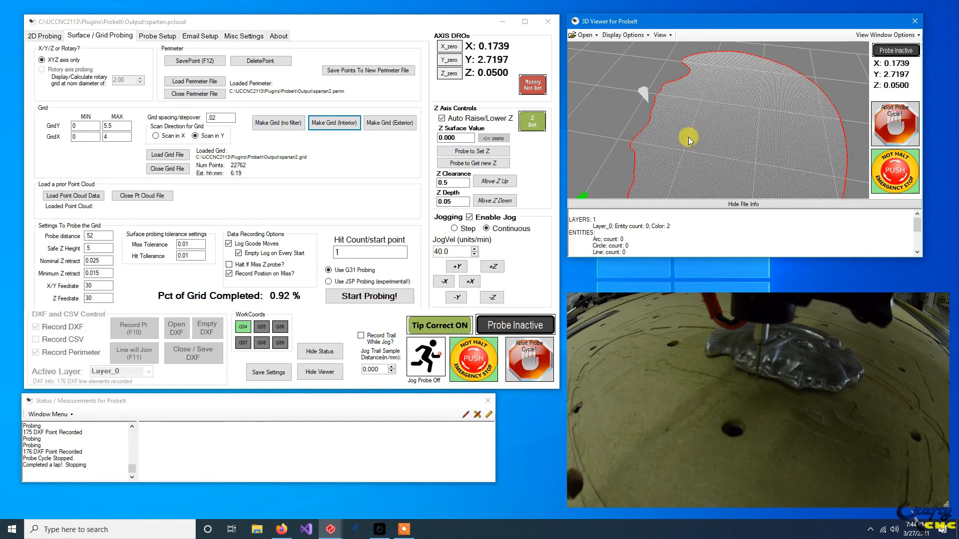
pyautogui.scroll(-2, 685, 145)
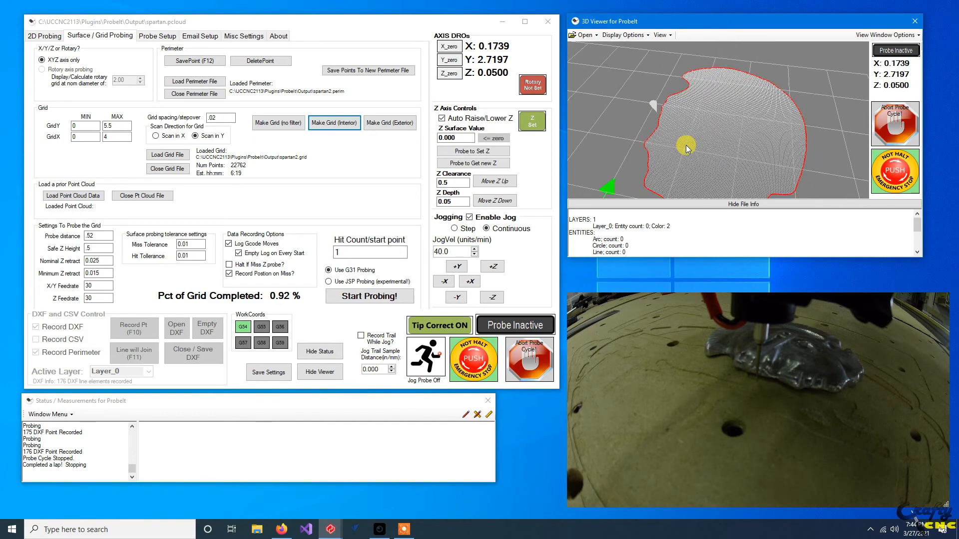
pyautogui.scroll(-2, 657, 146)
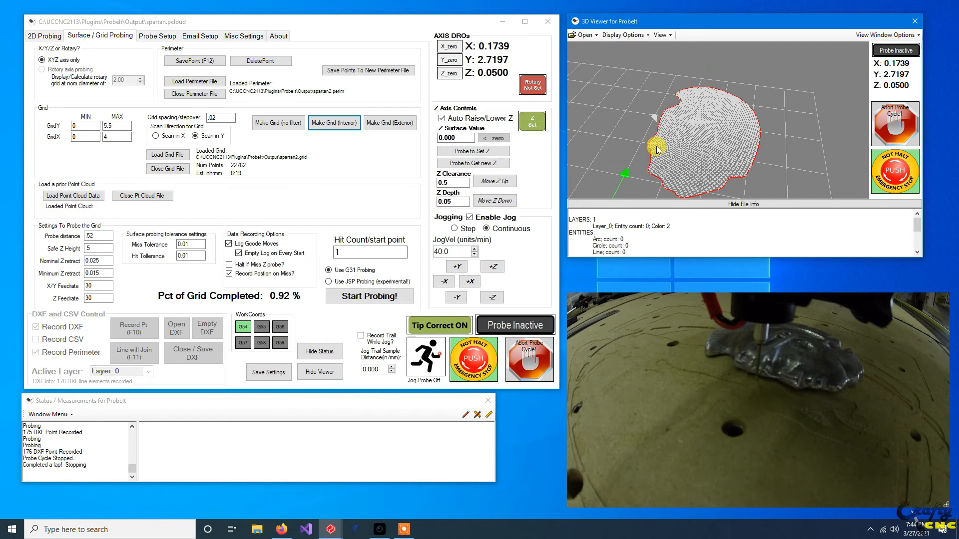
pyautogui.moveTo(701, 171); pyautogui.dragTo(693, 148)
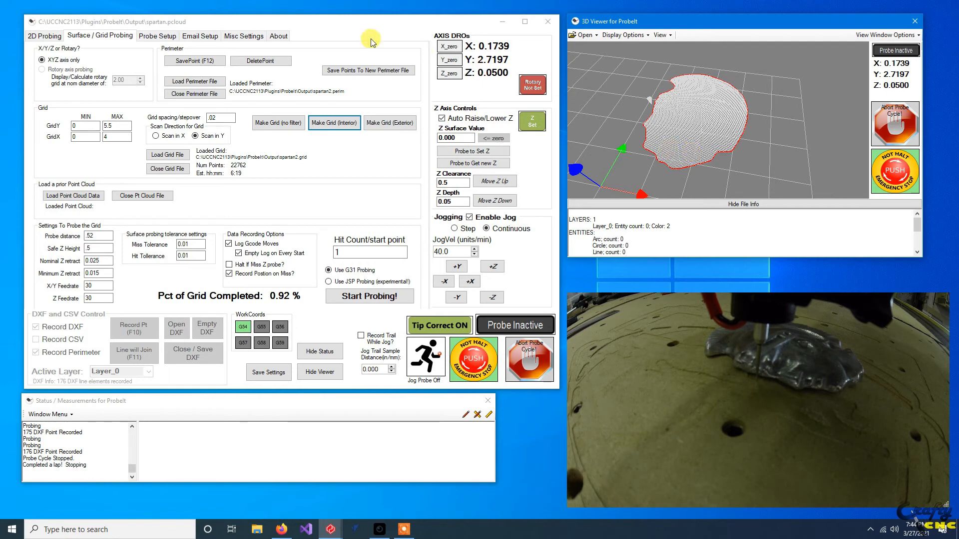
# Raise the probe to the 0.5 Z clearance and regenerate the interior grid at 0.05 spacing, deleting the existing grid file.
pyautogui.click(494, 183)
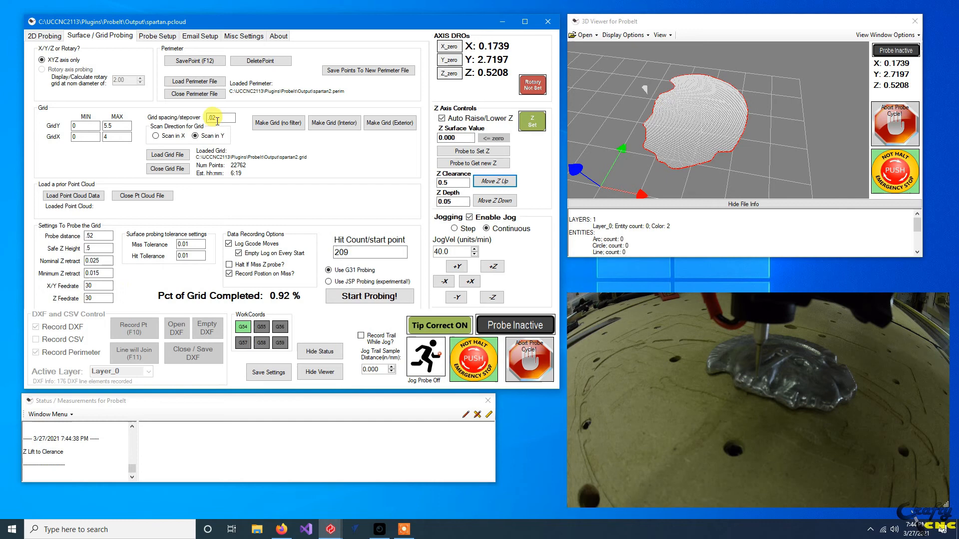
pyautogui.moveTo(217, 118); pyautogui.dragTo(203, 118)
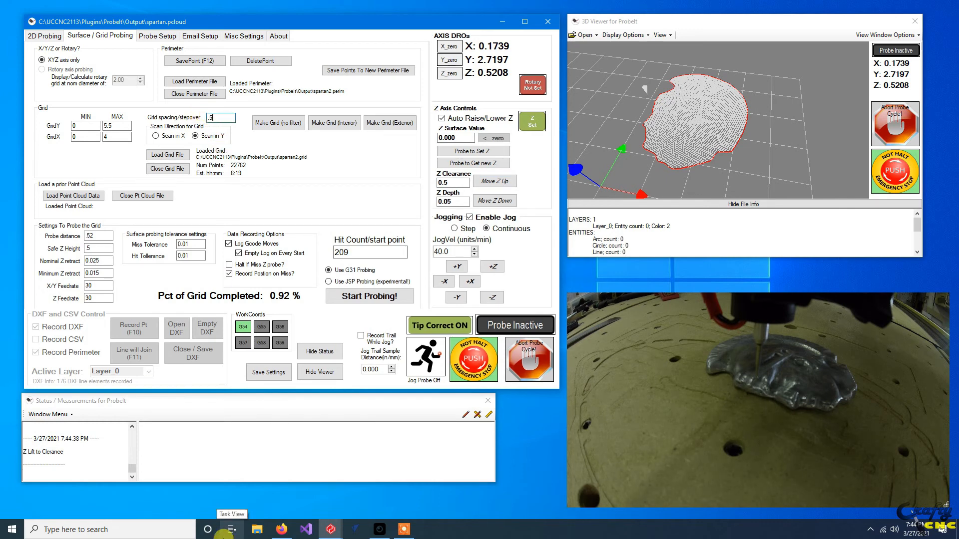
pyautogui.press('BackSpace')
pyautogui.press('BackSpace')
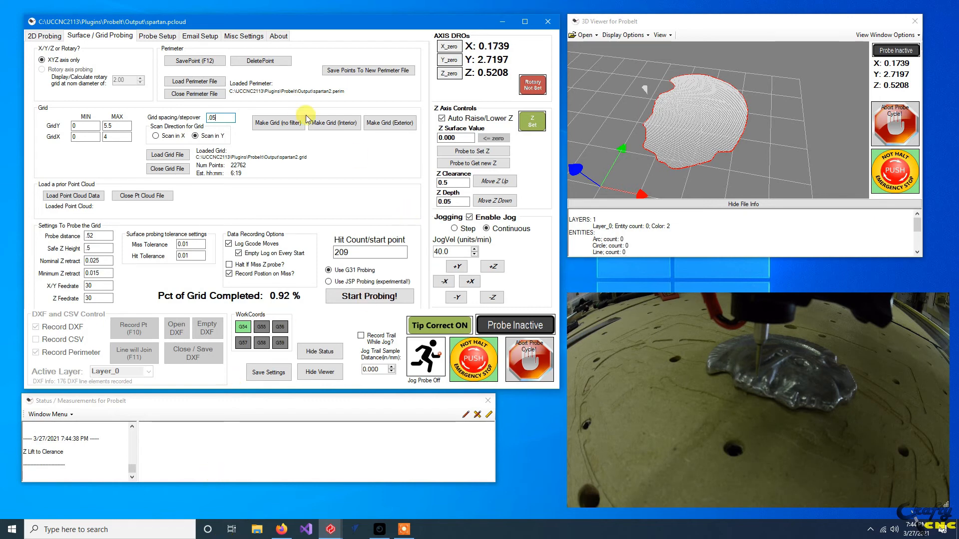
pyautogui.click(335, 126)
pyautogui.click(480, 293)
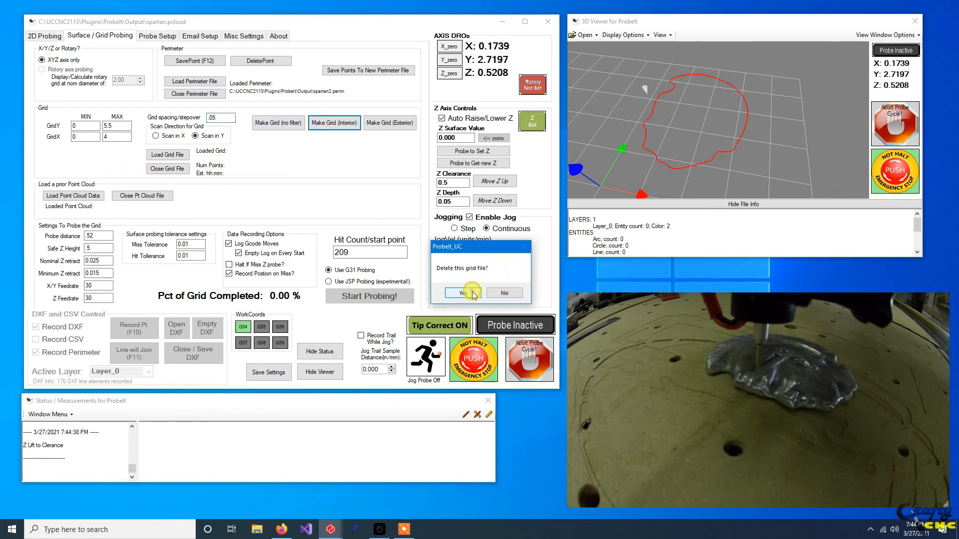
pyautogui.click(473, 295)
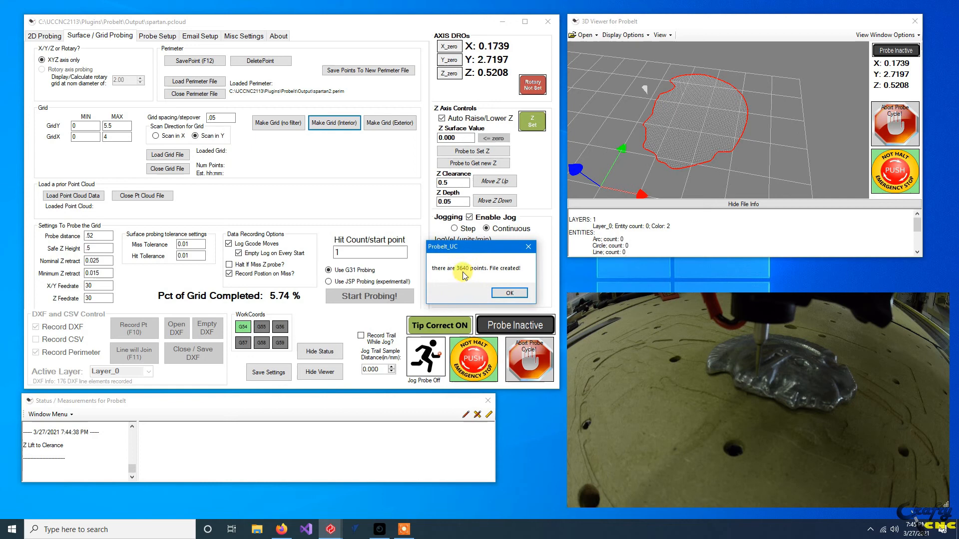
pyautogui.click(505, 293)
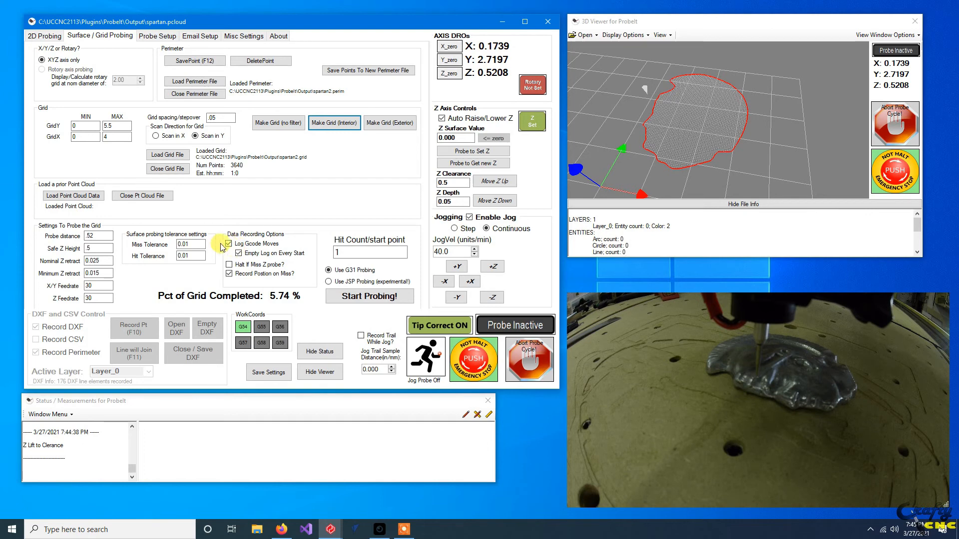
# Start G31 surface probing of the grid from point 1, and restart the run with the existing spartan2 point cloud file.
pyautogui.click(351, 297)
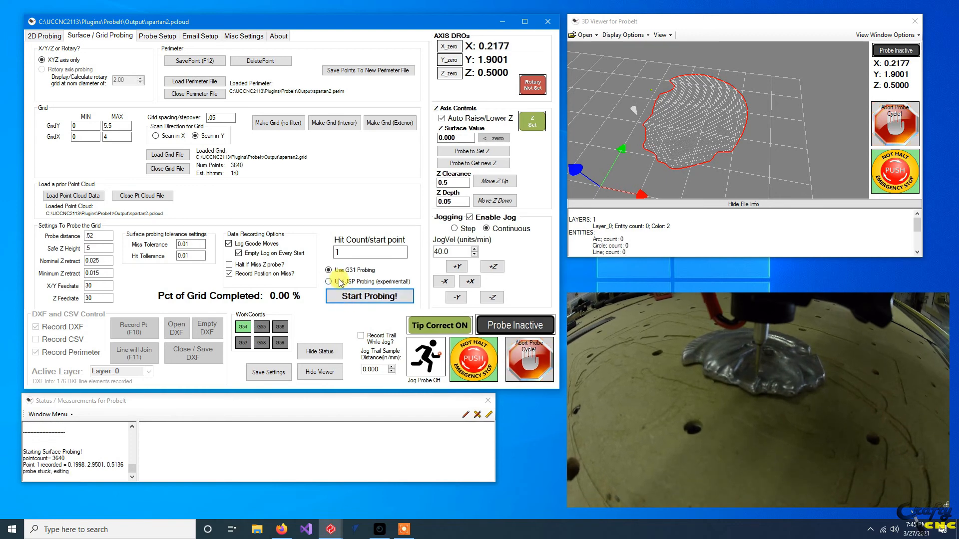
pyautogui.click(339, 281)
pyautogui.click(511, 300)
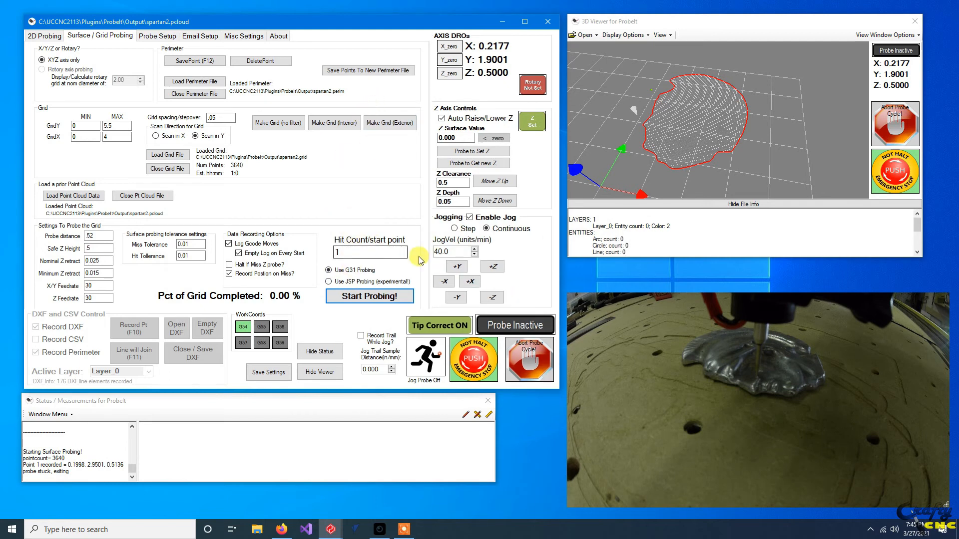
pyautogui.click(362, 295)
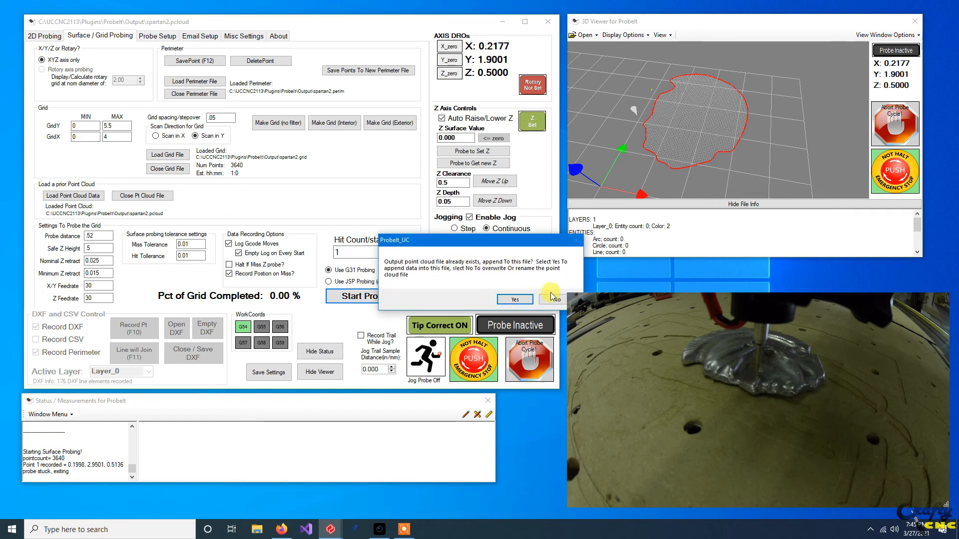
pyautogui.click(515, 299)
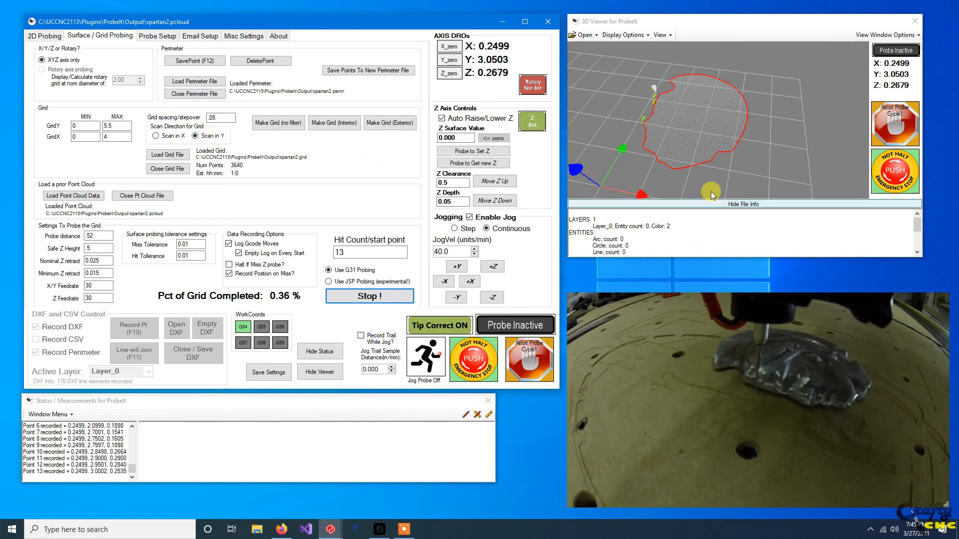
# Examine the recorded surface points against the grid and perimeter from several angles in the 3D viewer while probing runs.
pyautogui.scroll(4, 649, 116)
pyautogui.moveTo(645, 135); pyautogui.dragTo(697, 127)
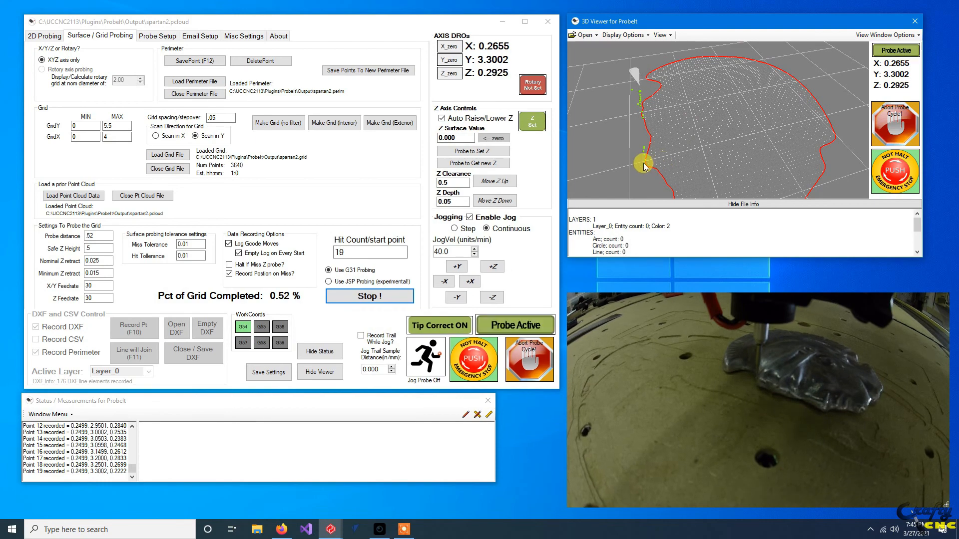
pyautogui.scroll(-1, 643, 163)
pyautogui.moveTo(680, 166); pyautogui.dragTo(754, 95)
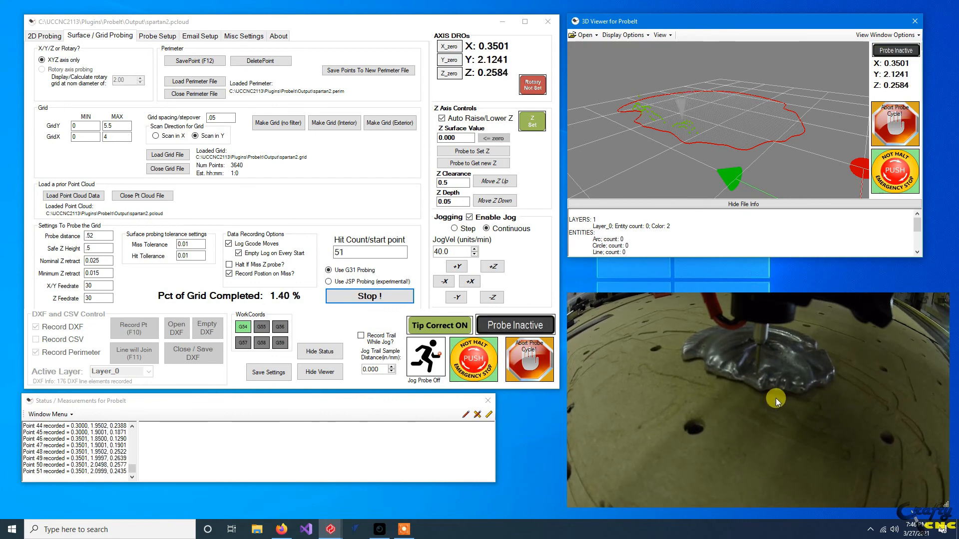
pyautogui.scroll(5, 658, 110)
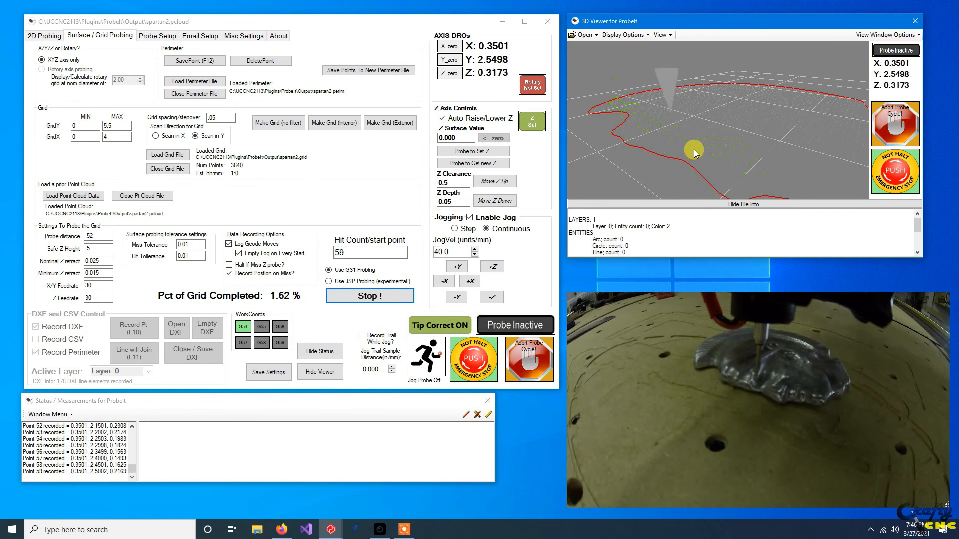
pyautogui.scroll(-1, 697, 154)
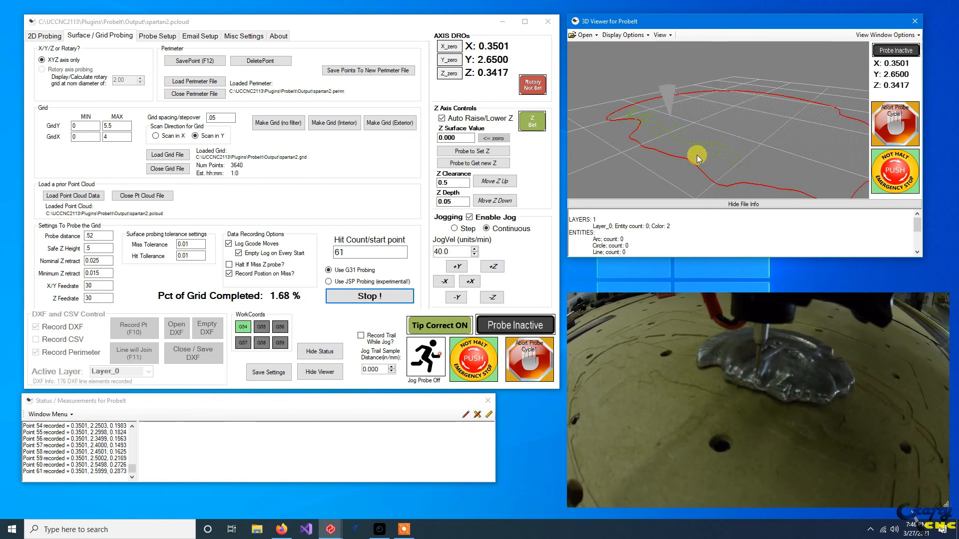
pyautogui.moveTo(697, 155); pyautogui.dragTo(667, 145)
pyautogui.scroll(-2, 673, 180)
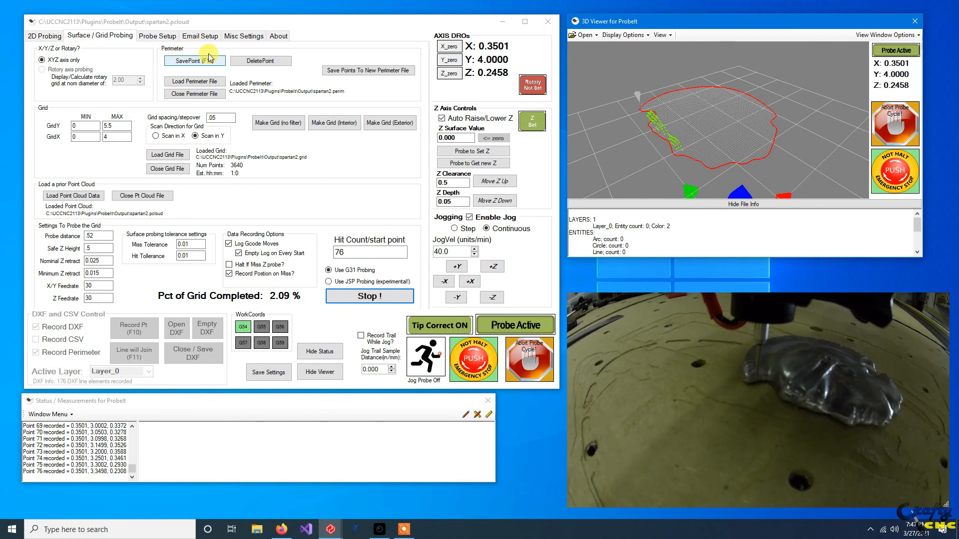
# Review the perimeter probing setup and the point cloud's progress inside the loaded perimeter, and dismiss the probe sensor message.
pyautogui.click(33, 37)
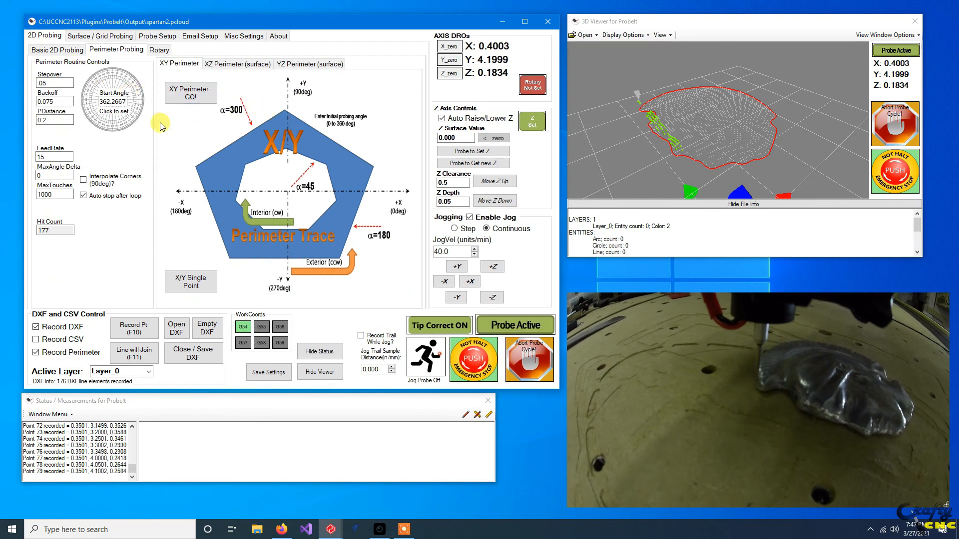
pyautogui.click(79, 36)
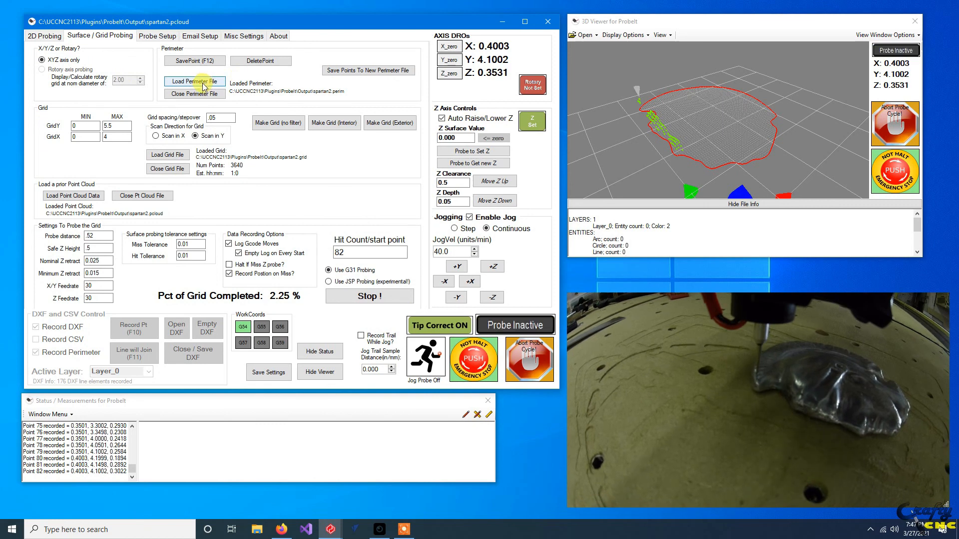
pyautogui.moveTo(778, 138); pyautogui.dragTo(699, 165)
pyautogui.scroll(2, 699, 164)
pyautogui.scroll(-4, 748, 143)
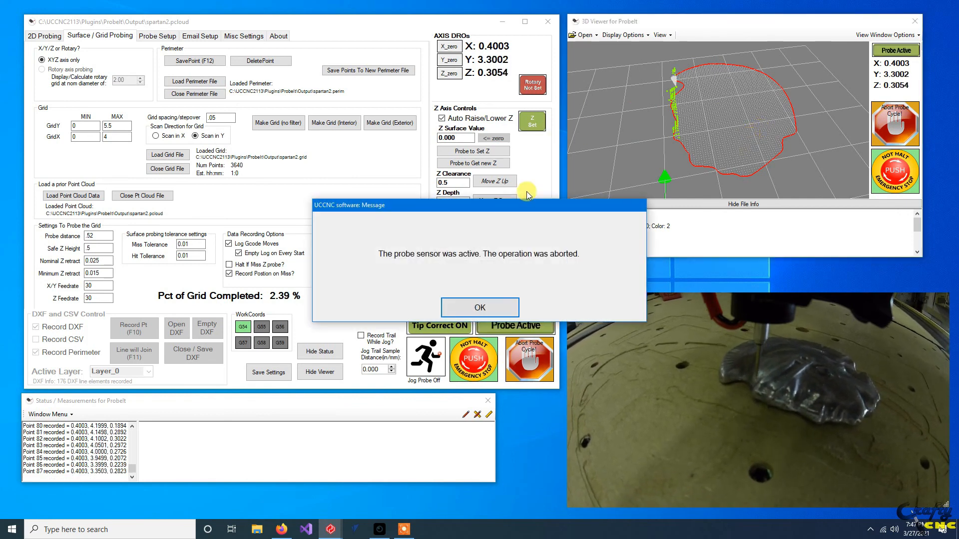
pyautogui.click(470, 307)
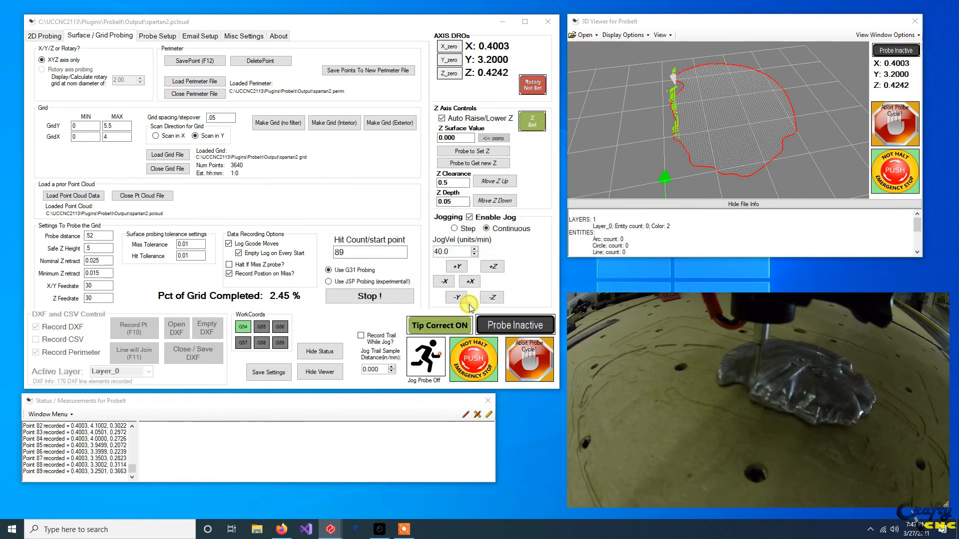